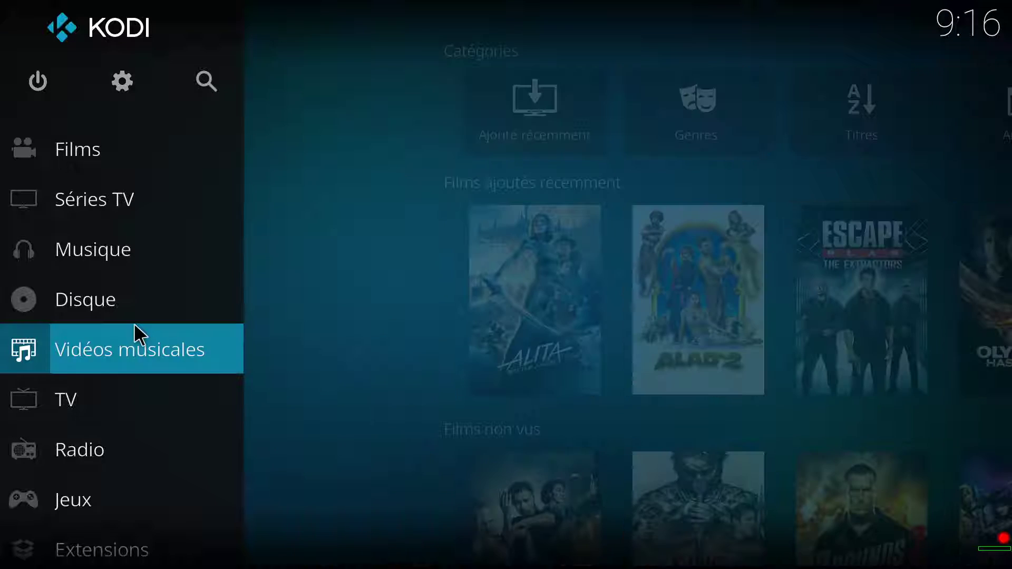
Open the configuration of The Movie Database 5.2.1 film scraper from the full list of installed extensions.
mouse_move(200, 305)
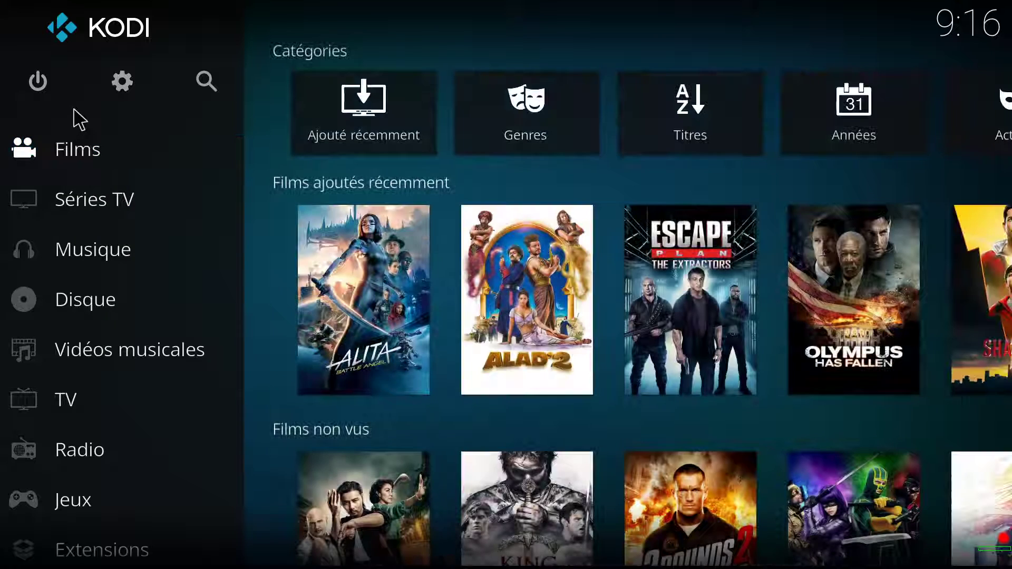
mouse_move(227, 195)
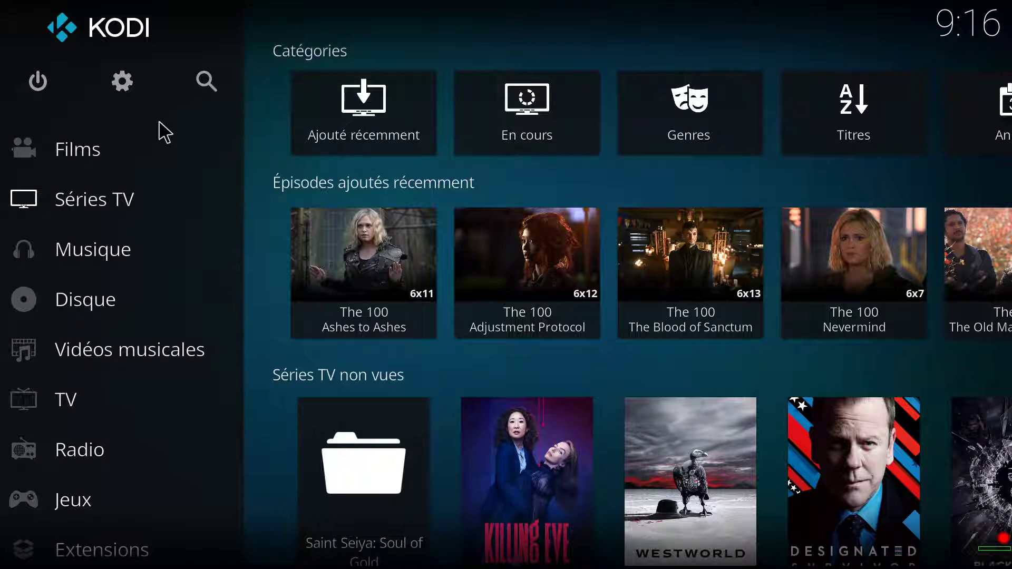
click(120, 83)
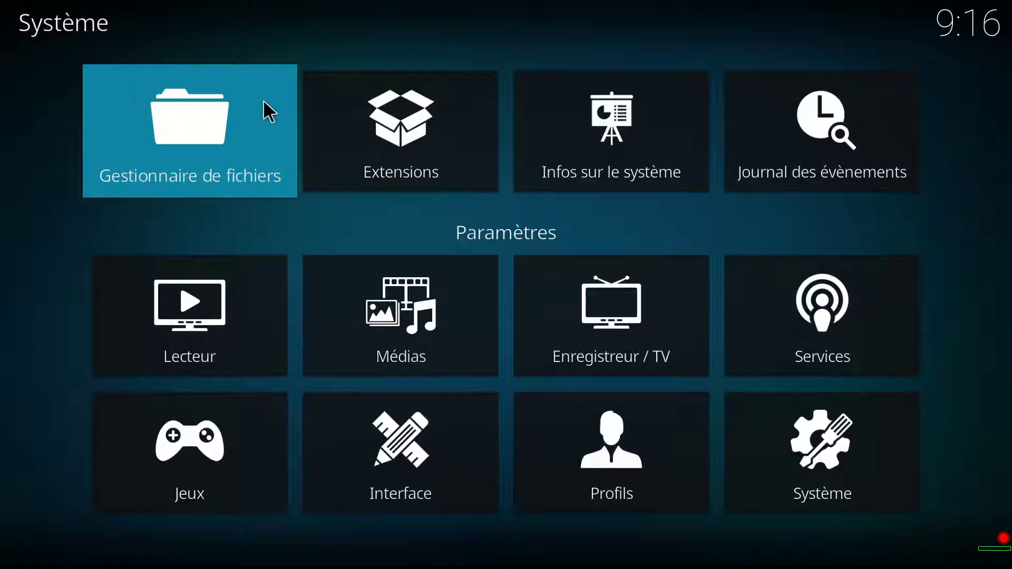
click(363, 111)
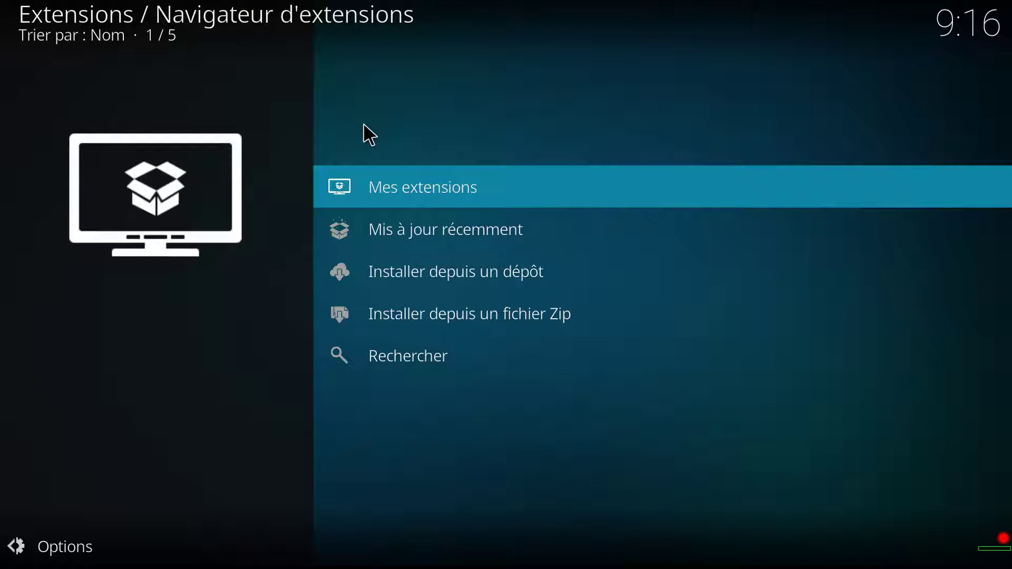
click(389, 202)
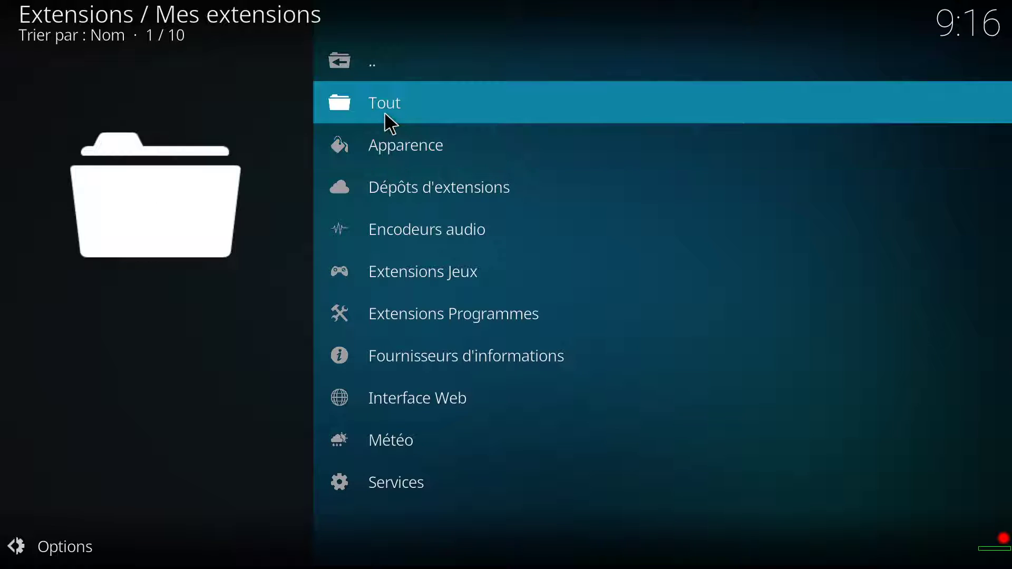
click(393, 112)
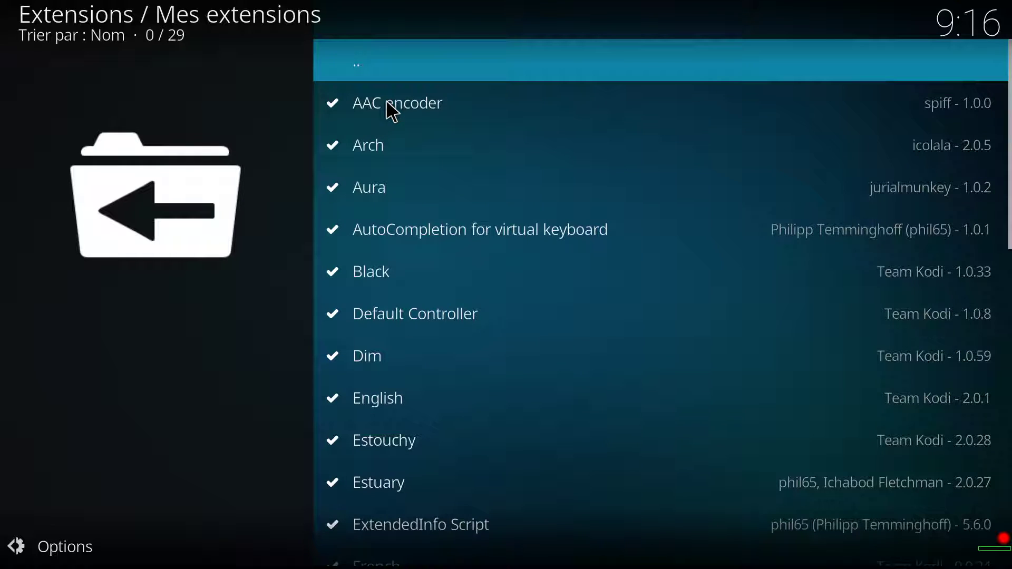
scroll(389, 105, down, 18)
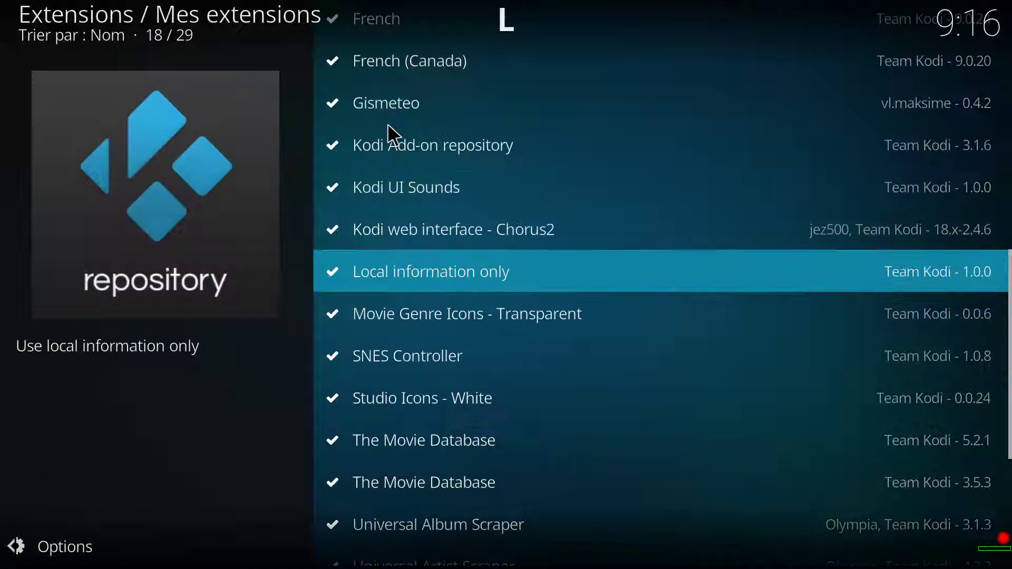
scroll(388, 125, down, 11)
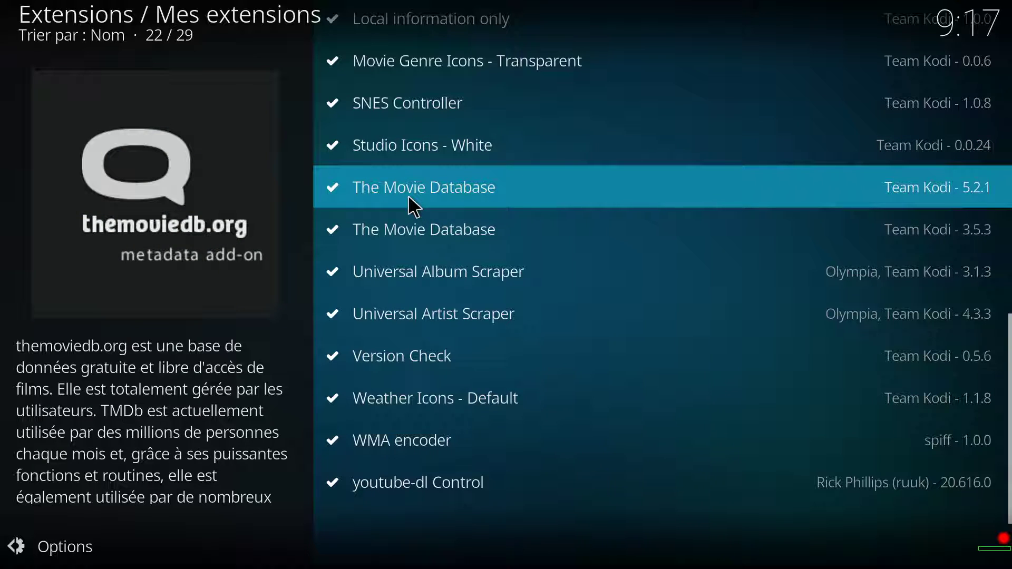
click(415, 207)
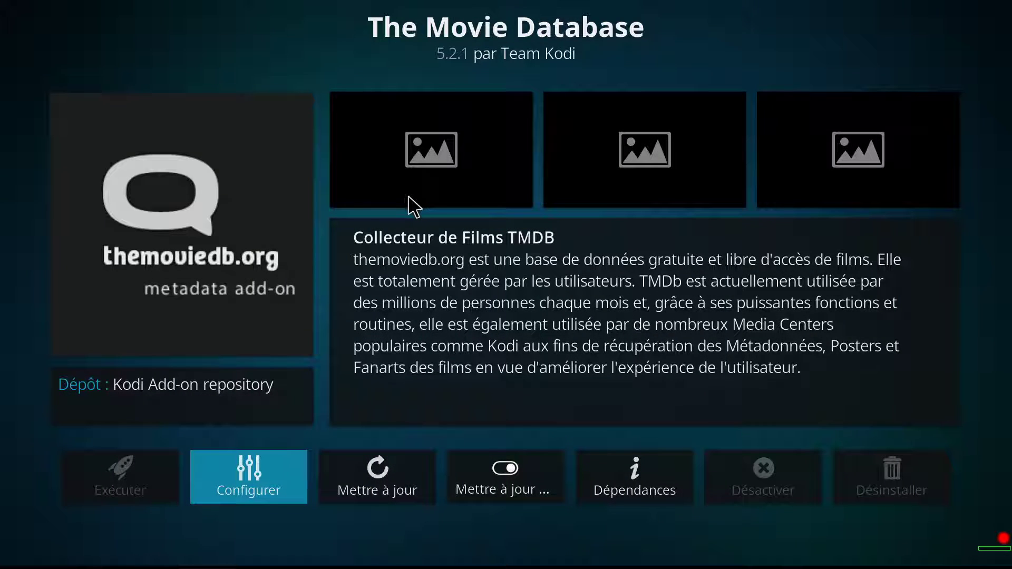
click(264, 469)
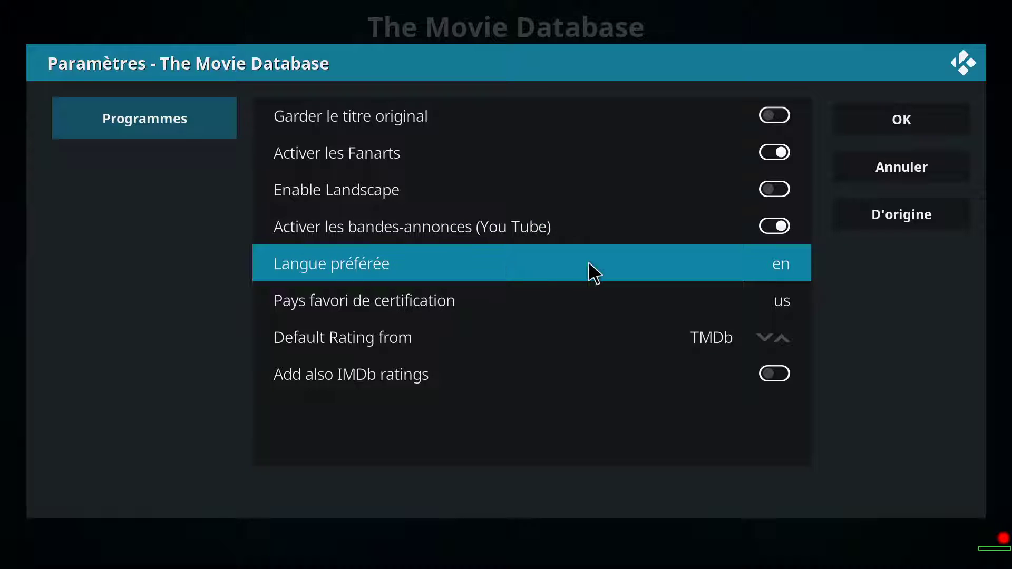
Set the film scraper's preferred language to fr-CA and save its settings.
click(729, 249)
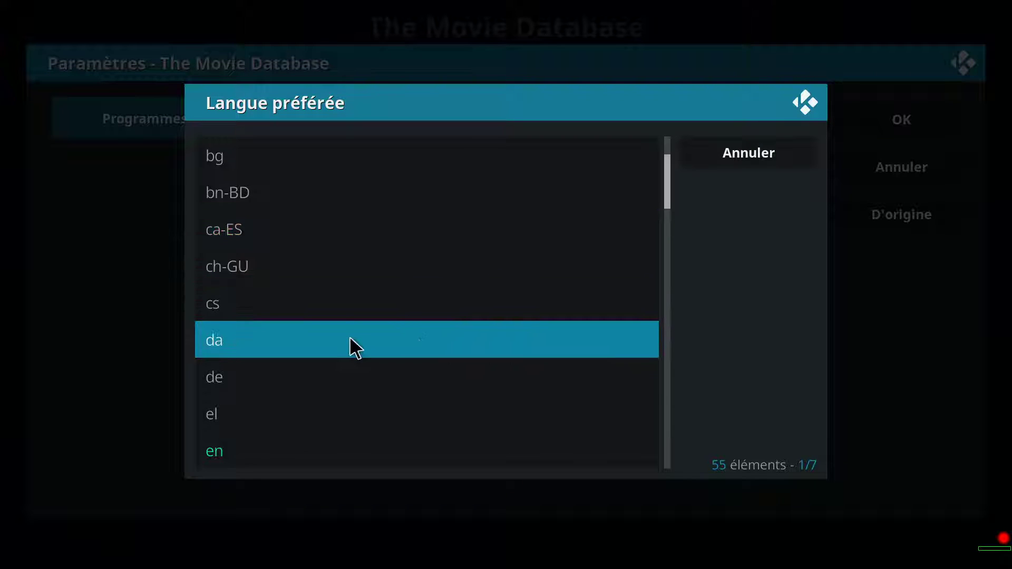
scroll(304, 381, down, 9)
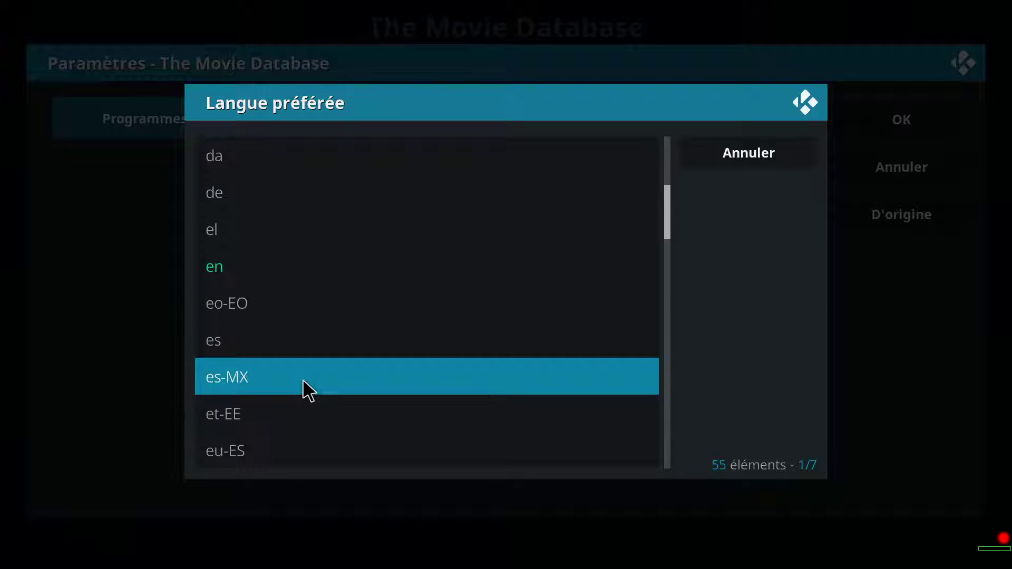
scroll(303, 378, down, 5)
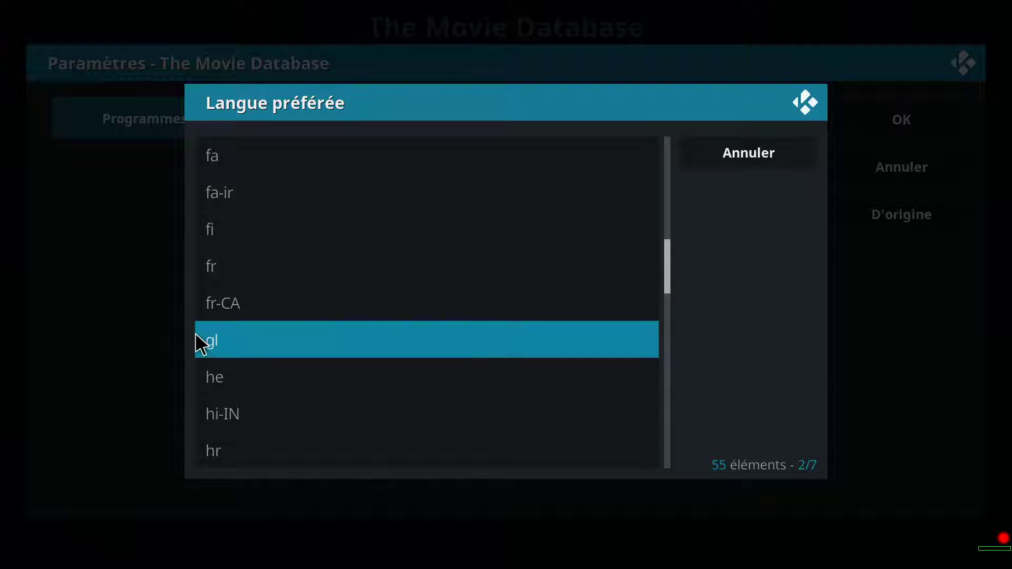
click(270, 300)
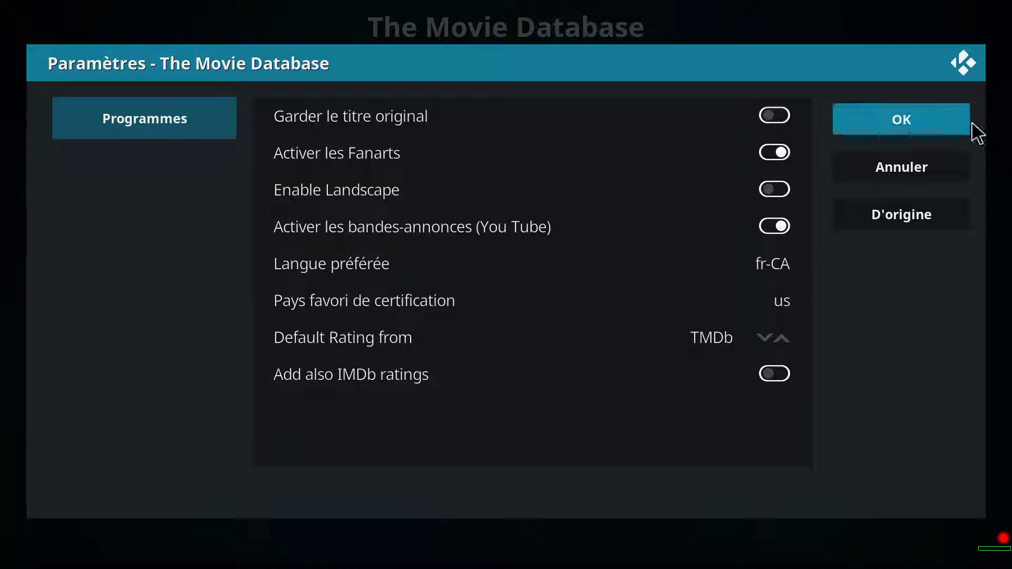
click(911, 108)
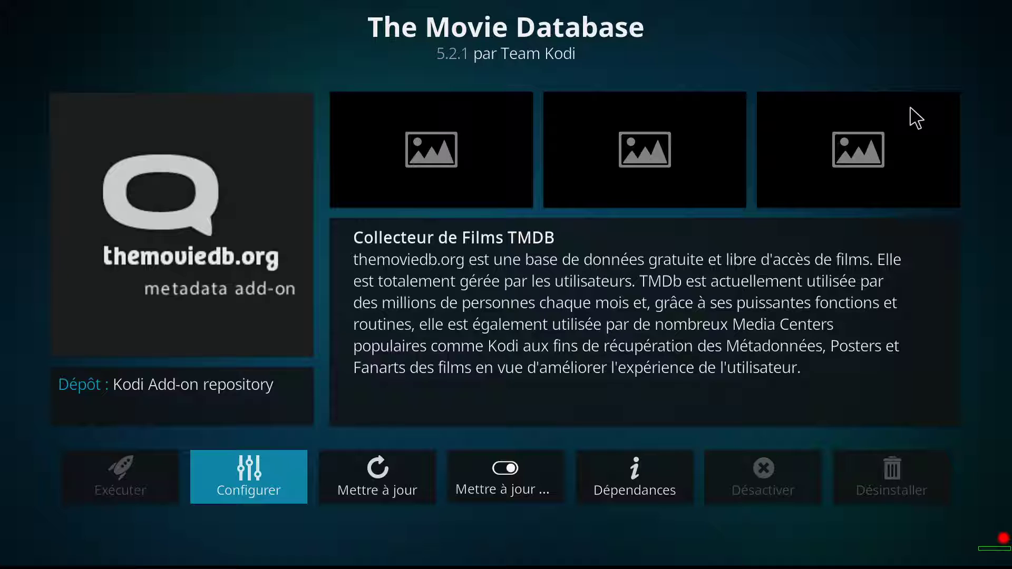
Switch to the configuration of The Movie Database 3.5.3 TV show scraper.
key(Escape)
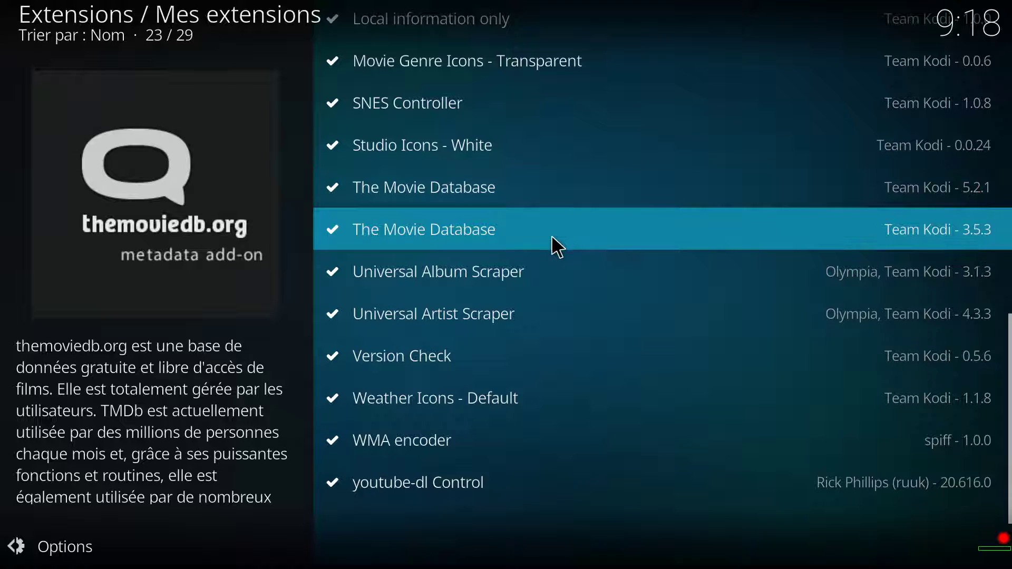
click(479, 238)
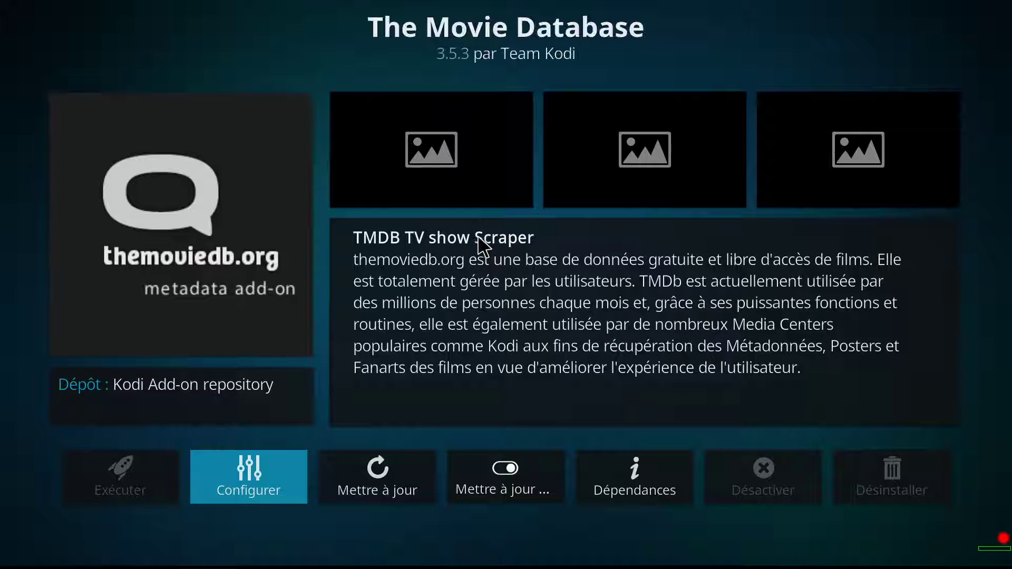
click(261, 493)
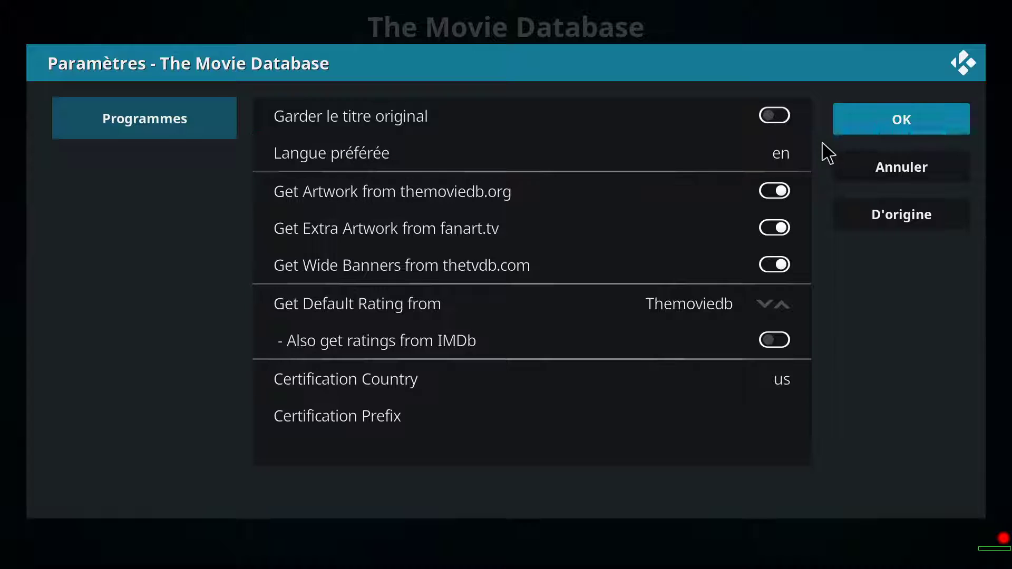
Set the TV show scraper's preferred language to fr.
click(739, 138)
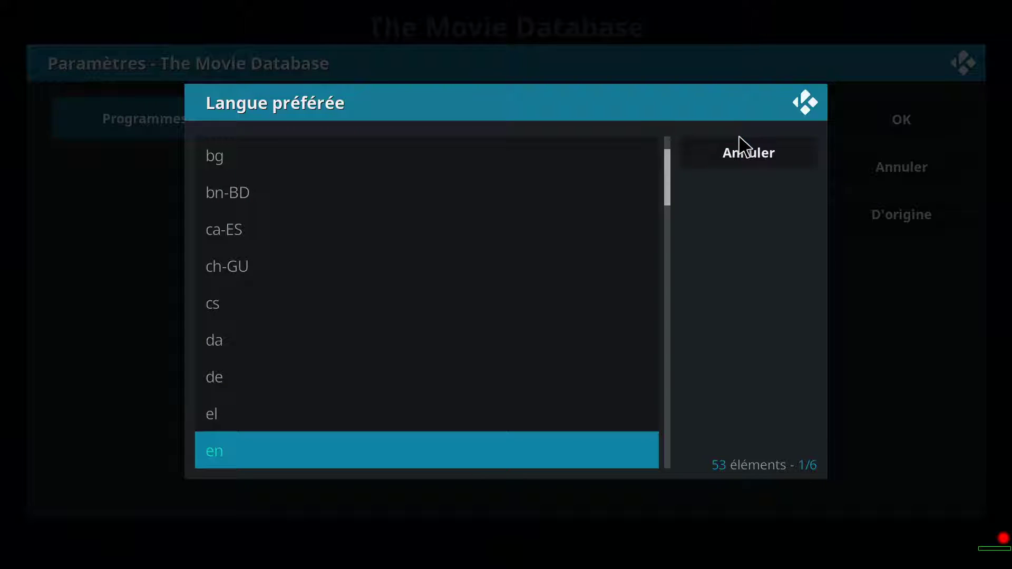
scroll(306, 414, down, 3)
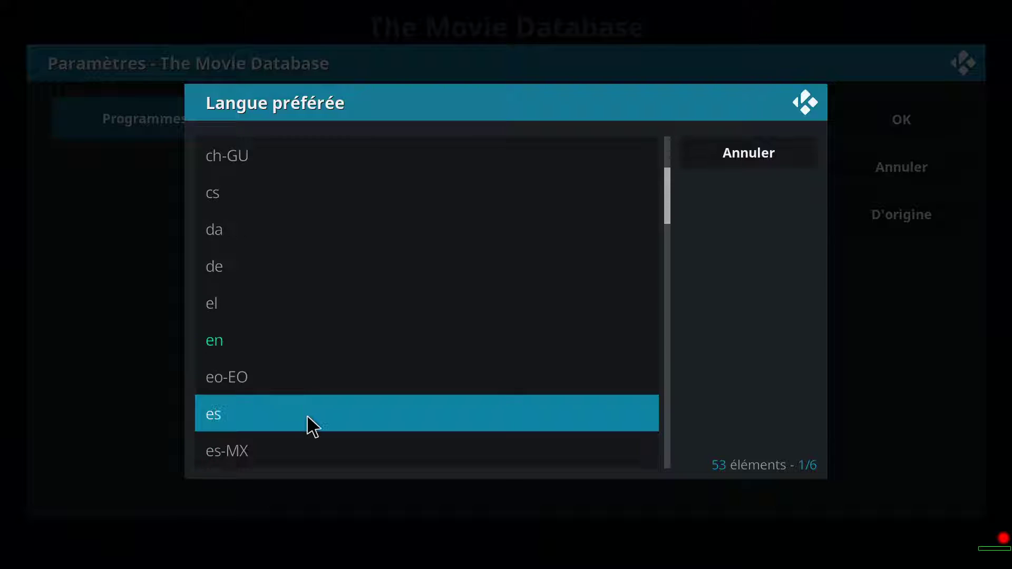
scroll(306, 417, down, 8)
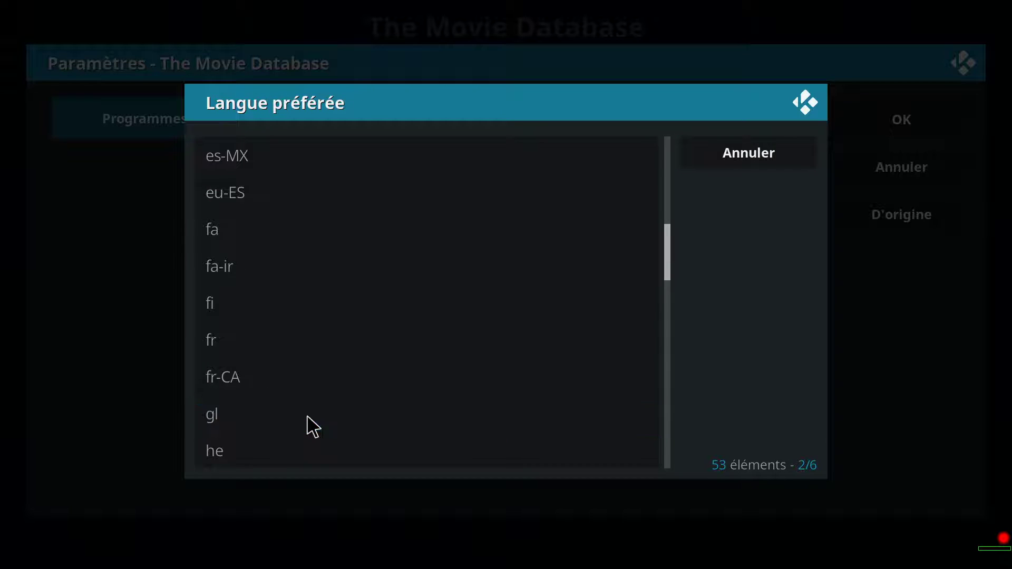
scroll(313, 426, down, 2)
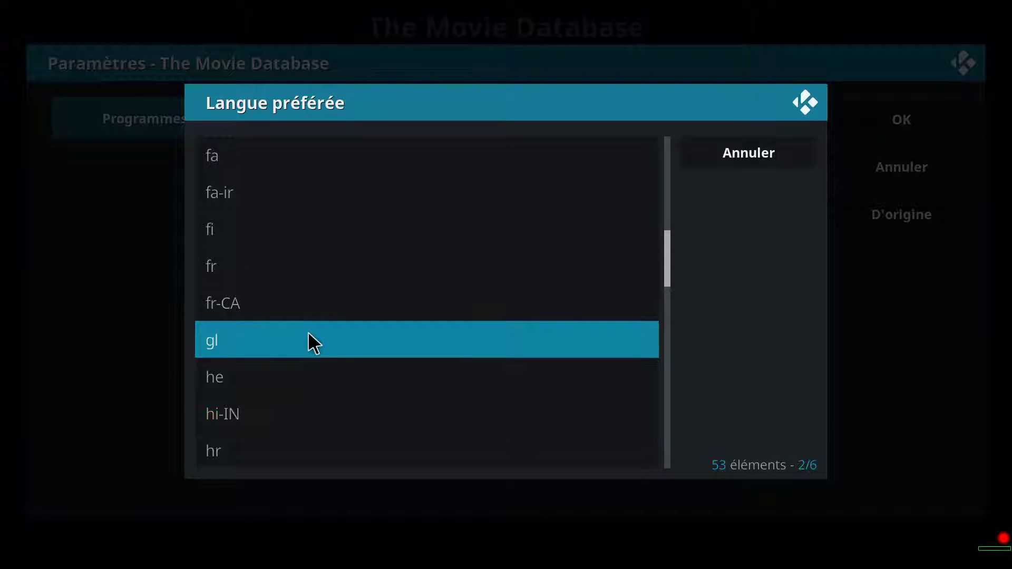
click(296, 268)
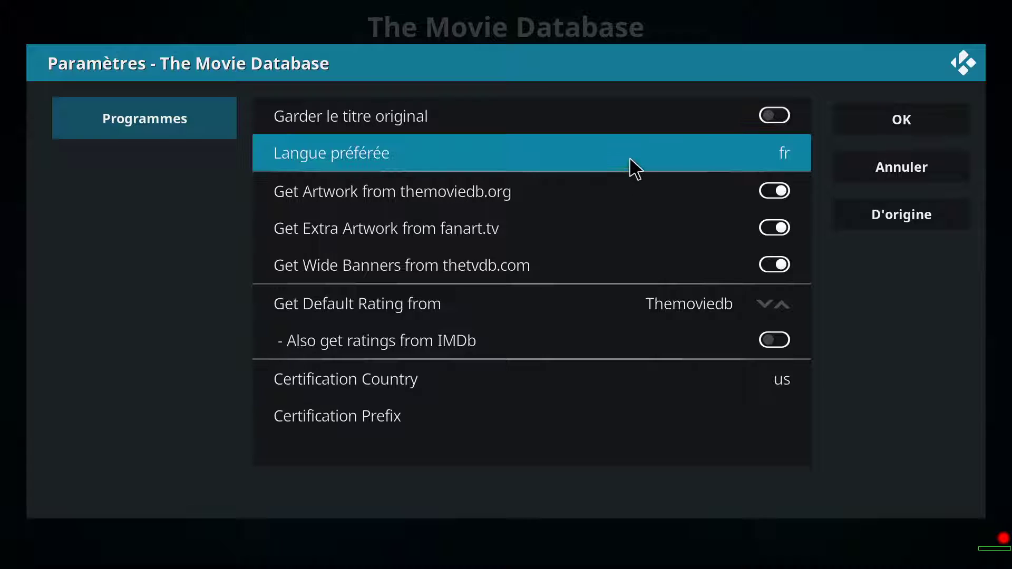
Set the TV show scraper's preferred language to fr-CA, save its settings and return to the home screen.
click(632, 153)
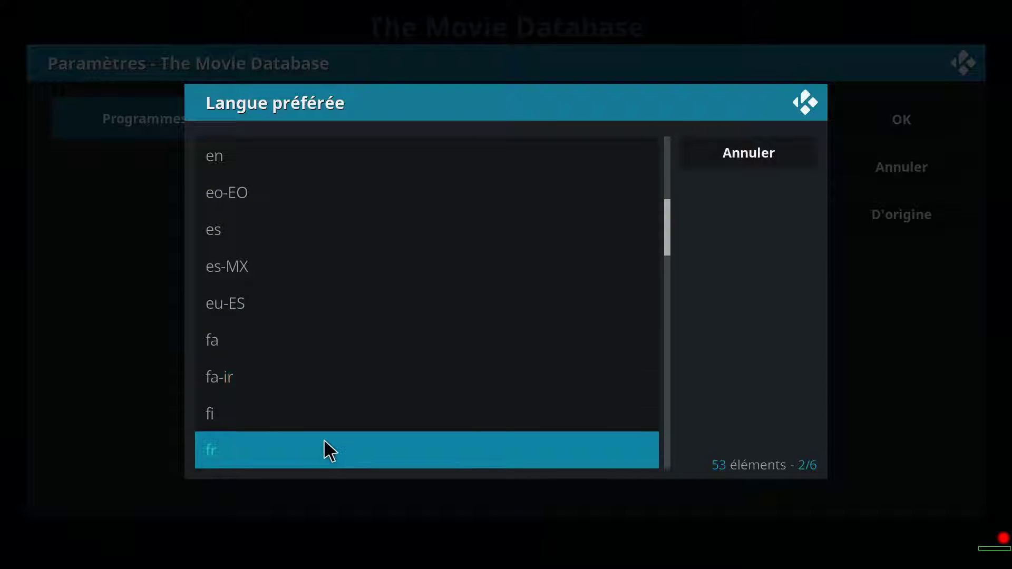
scroll(327, 448, down, 1)
scroll(329, 453, down, 1)
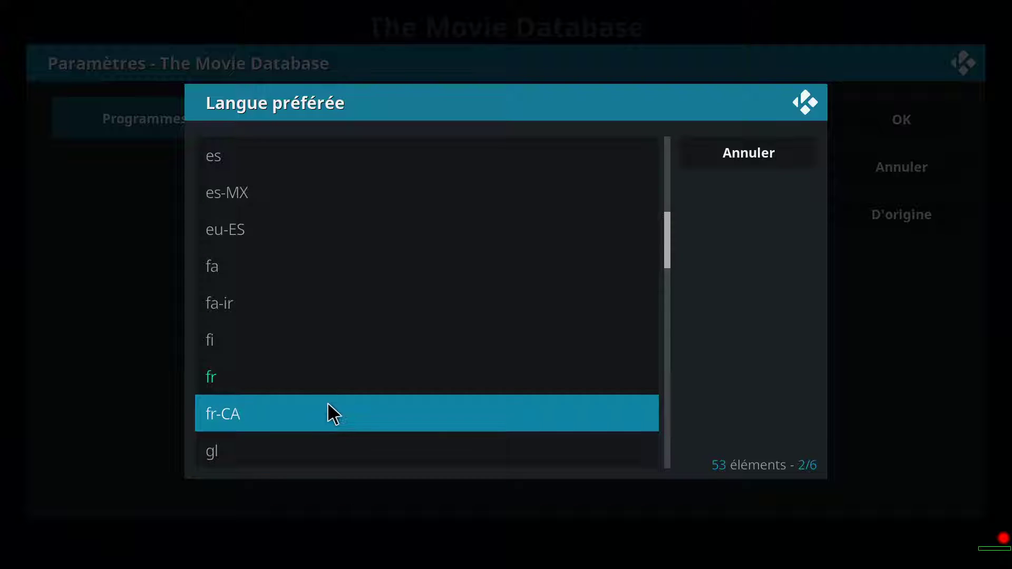
click(328, 402)
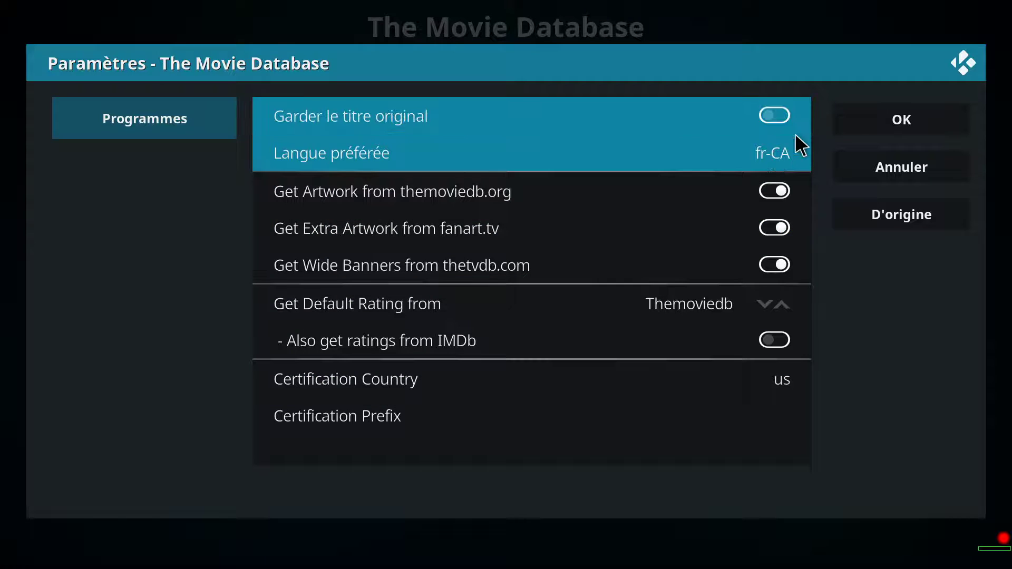
click(908, 99)
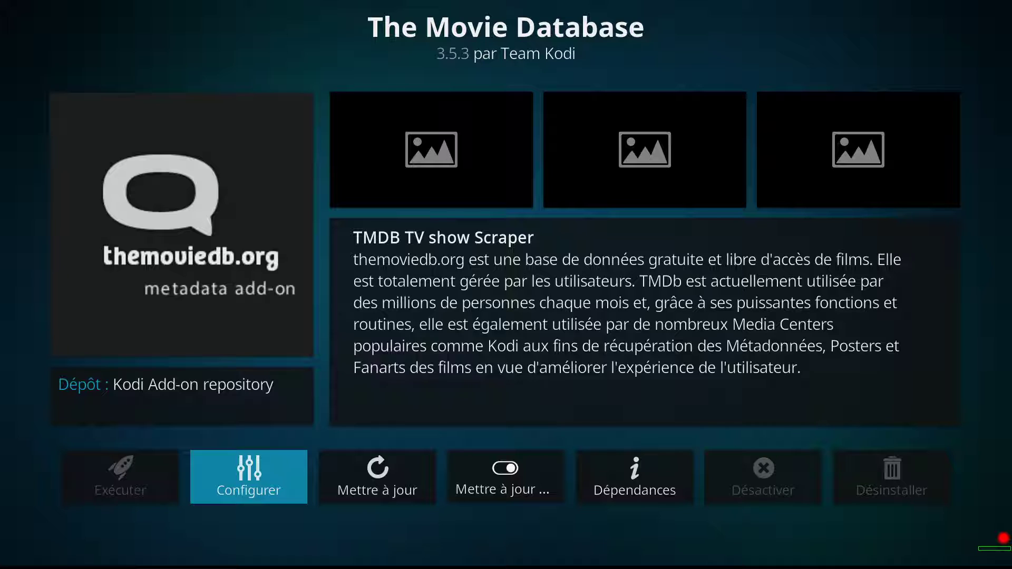
key(Escape)
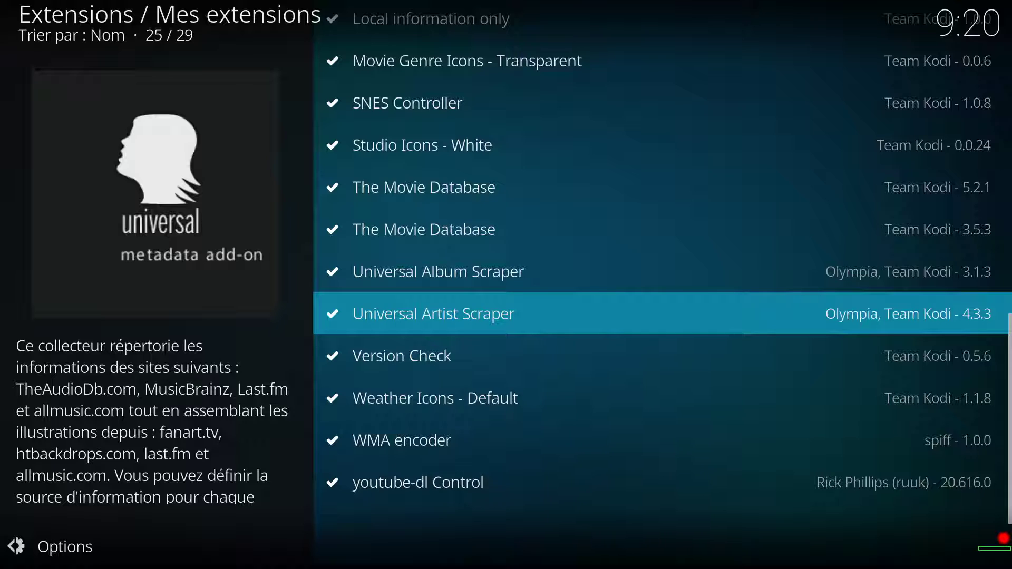
key(Escape)
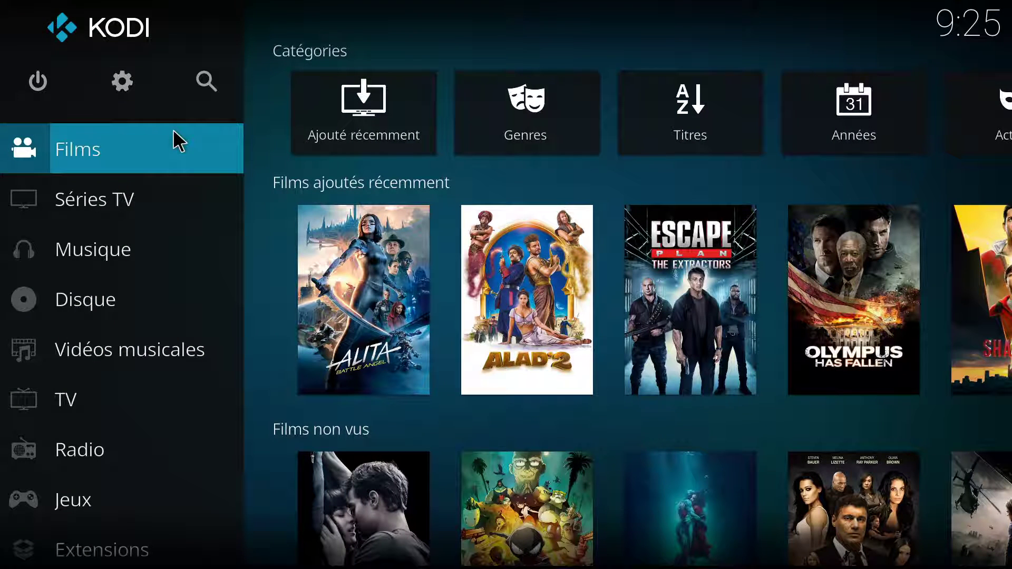
Remove the src.res.ser video source in the media settings, together with all its items in the library.
click(125, 93)
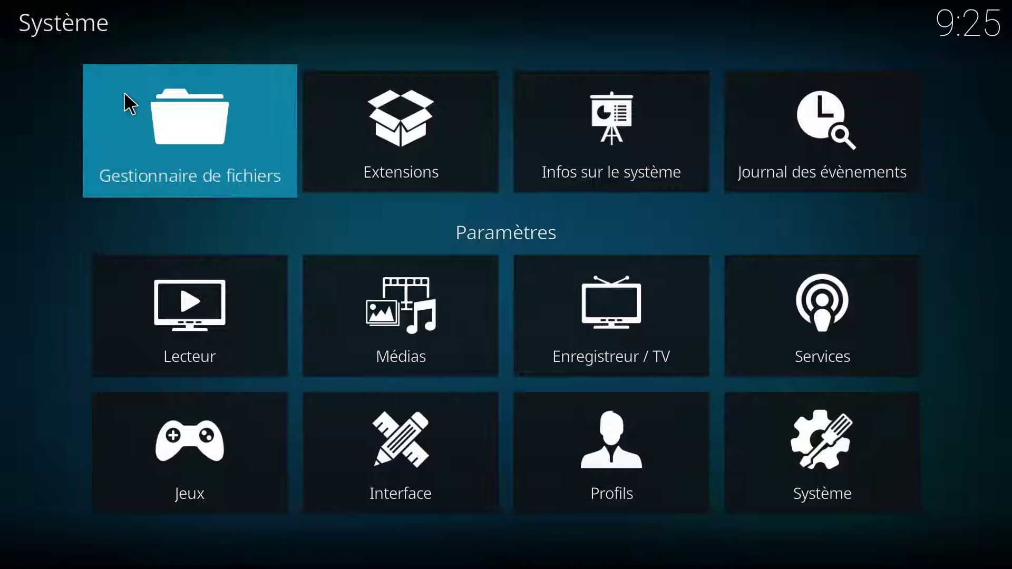
click(395, 349)
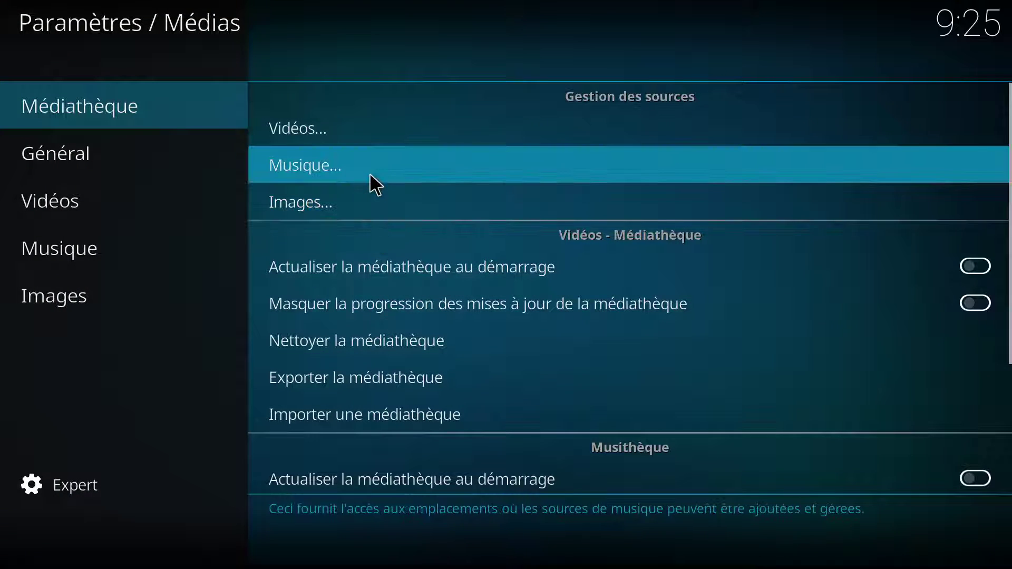
click(370, 141)
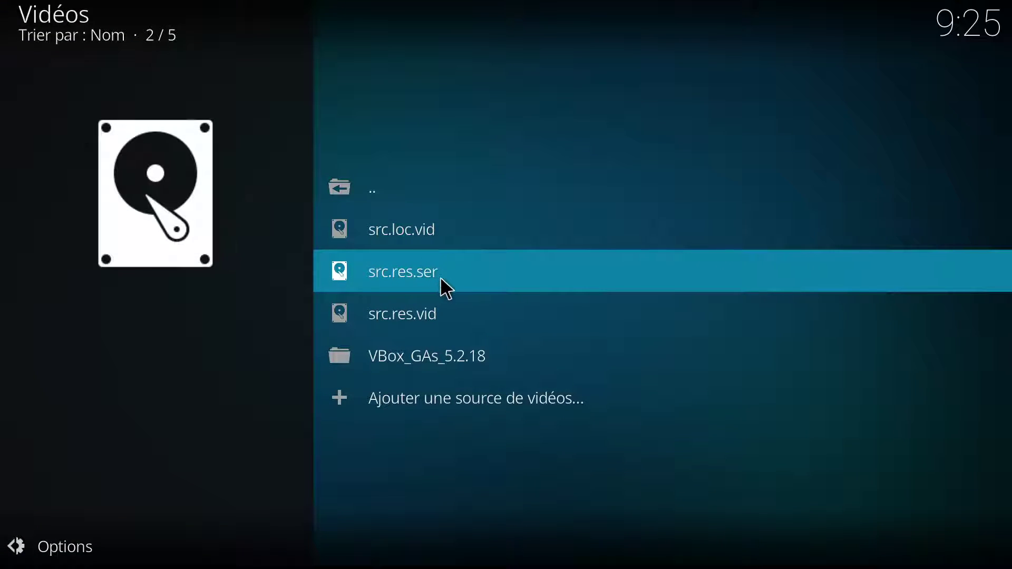
right_click(447, 275)
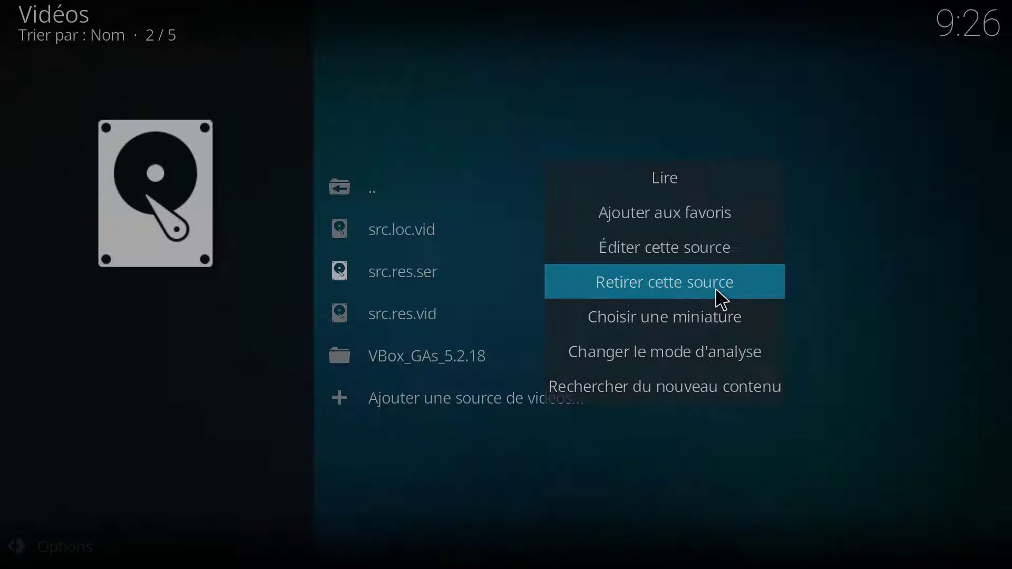
click(718, 293)
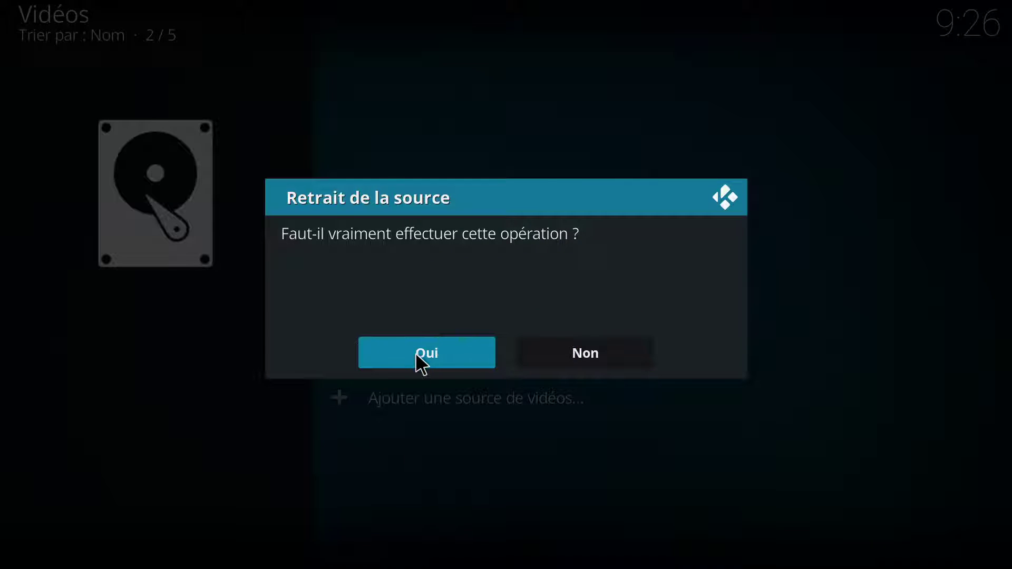
click(416, 352)
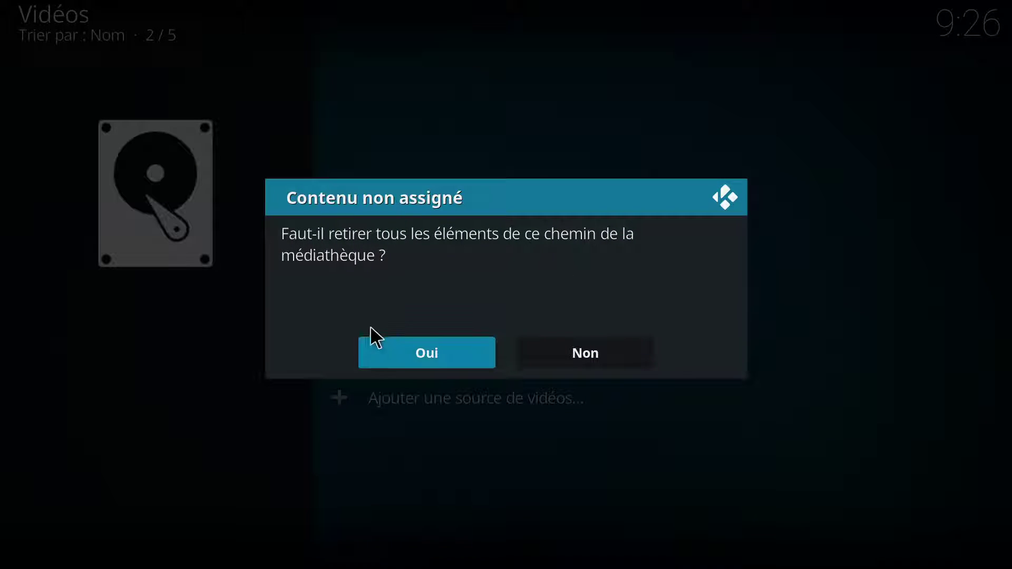
click(391, 352)
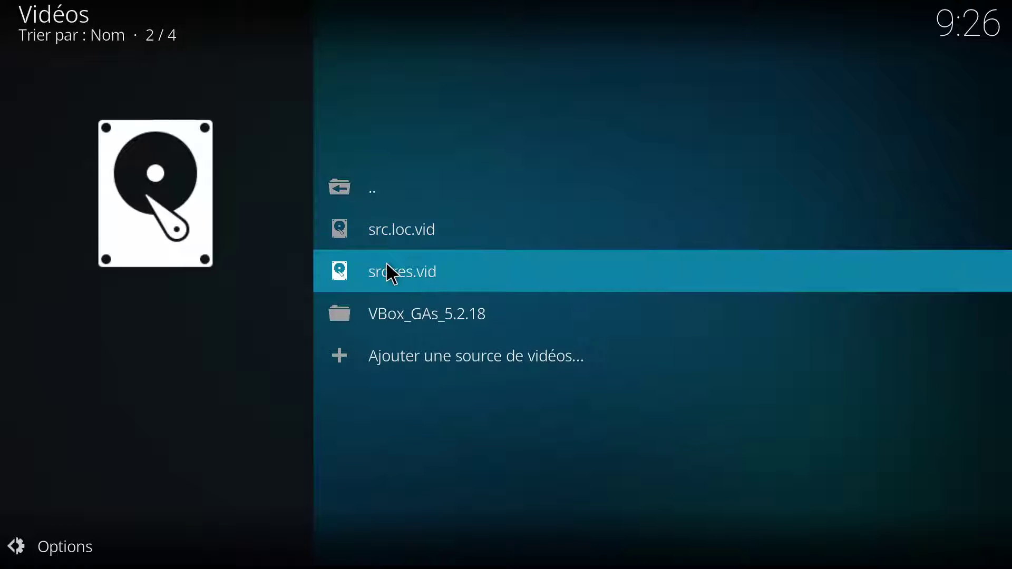
Remove the src.res.vid video source together with its library items, and return to the home screen.
right_click(390, 276)
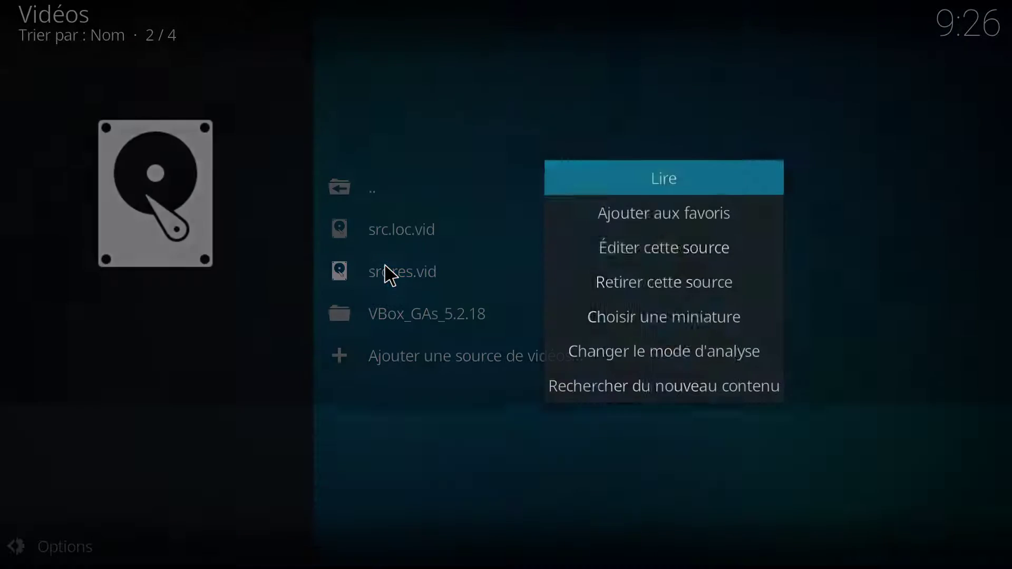
click(608, 284)
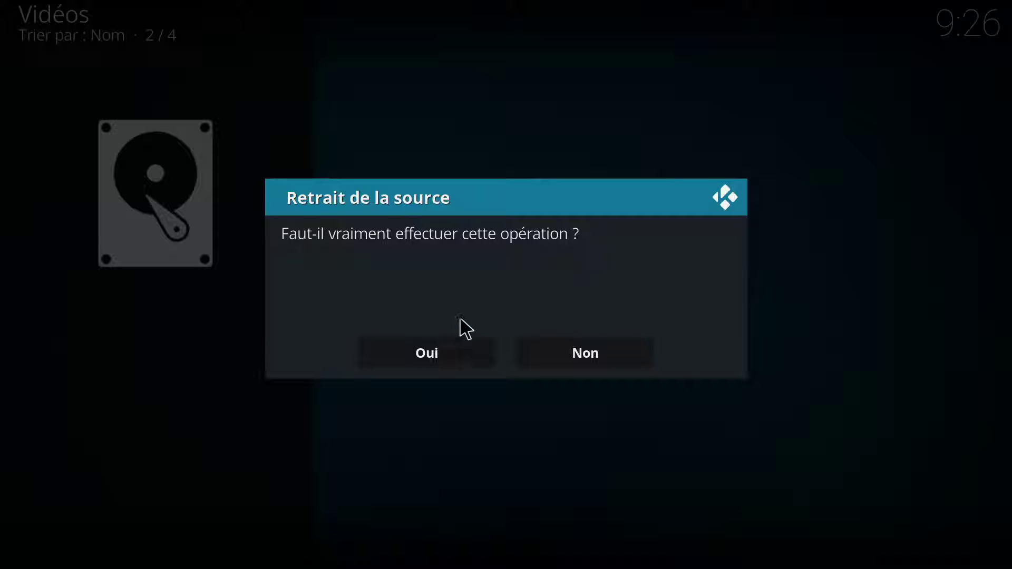
click(401, 346)
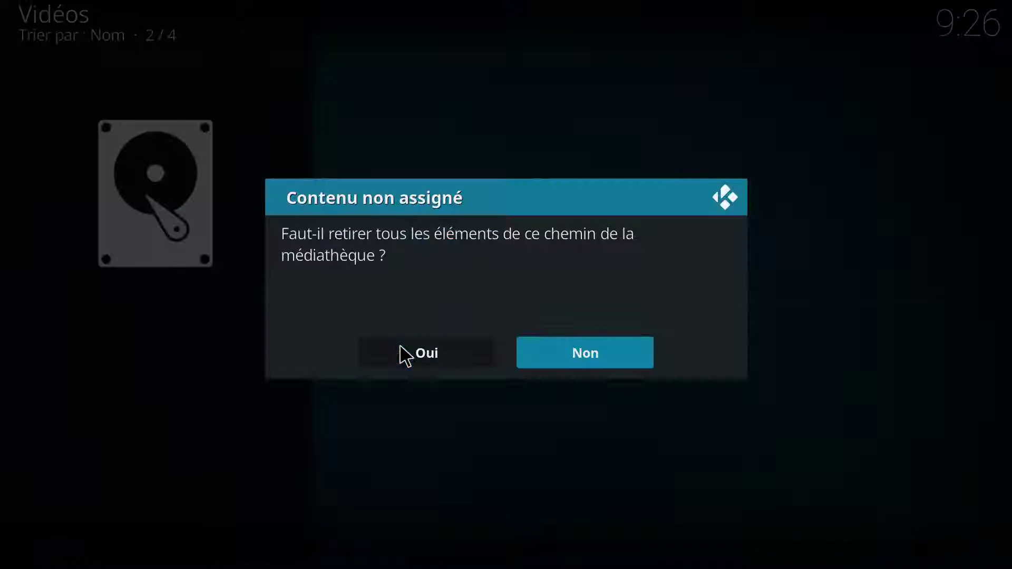
click(400, 352)
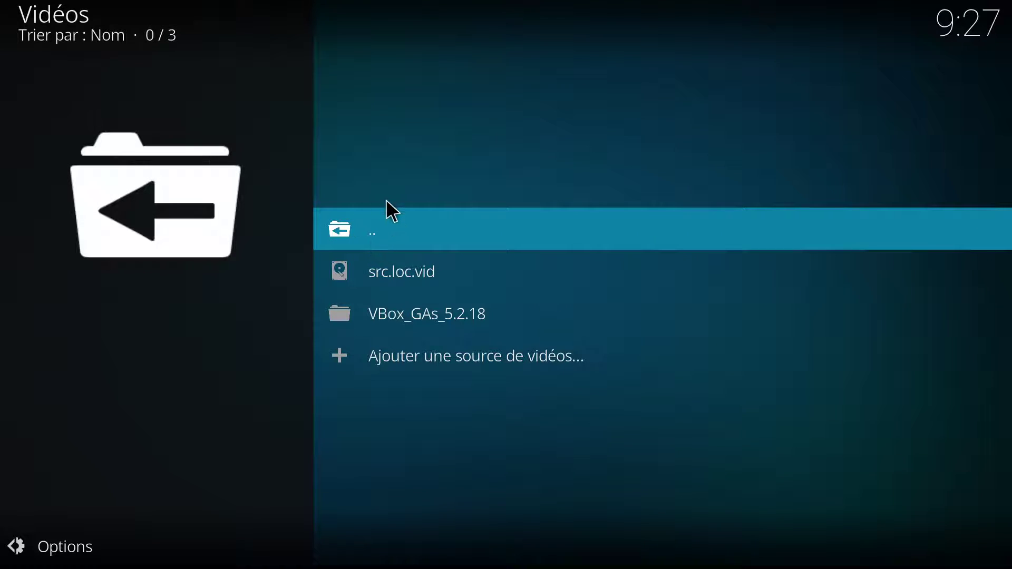
click(393, 232)
key(Escape)
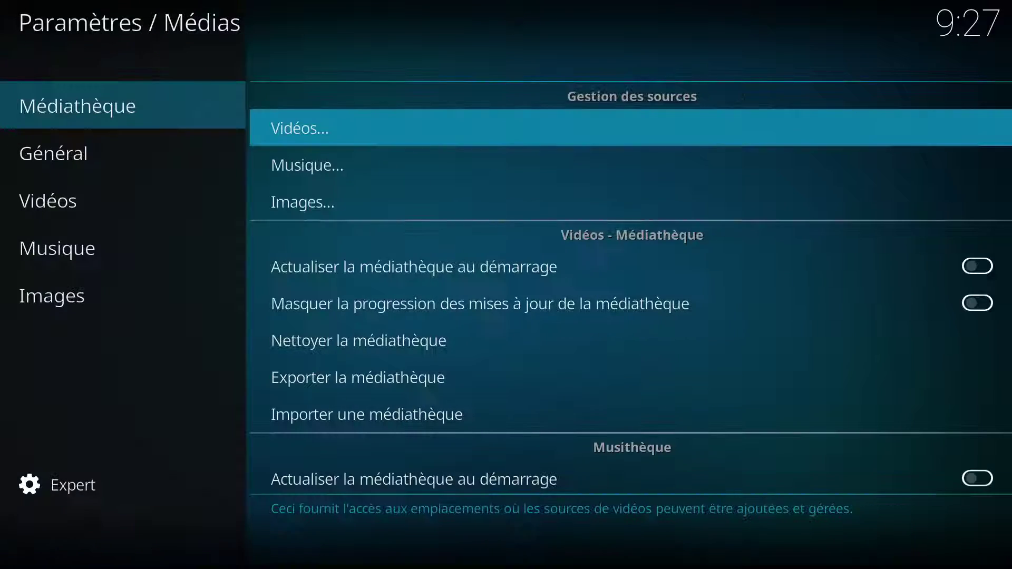
key(Escape)
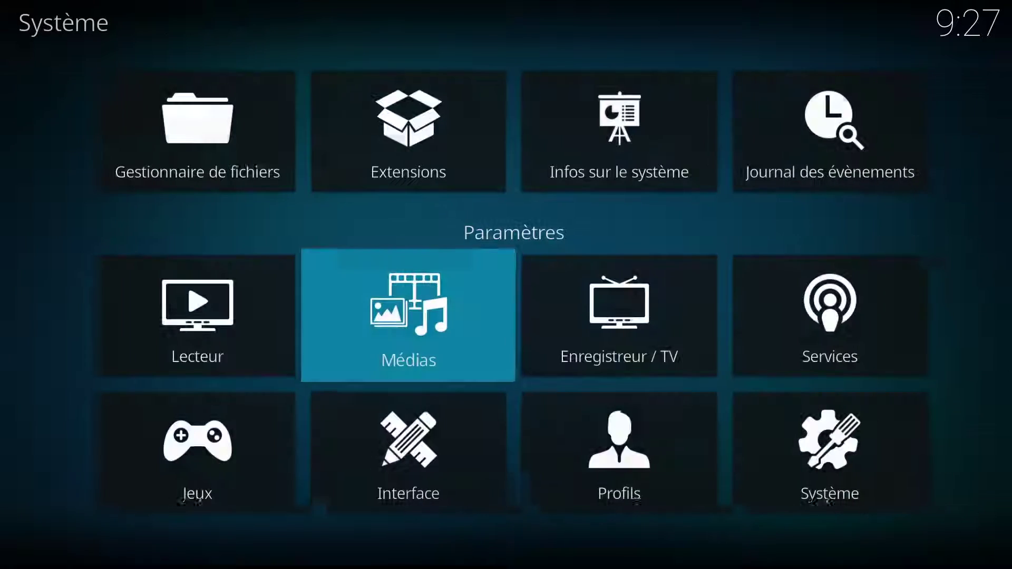
key(Escape)
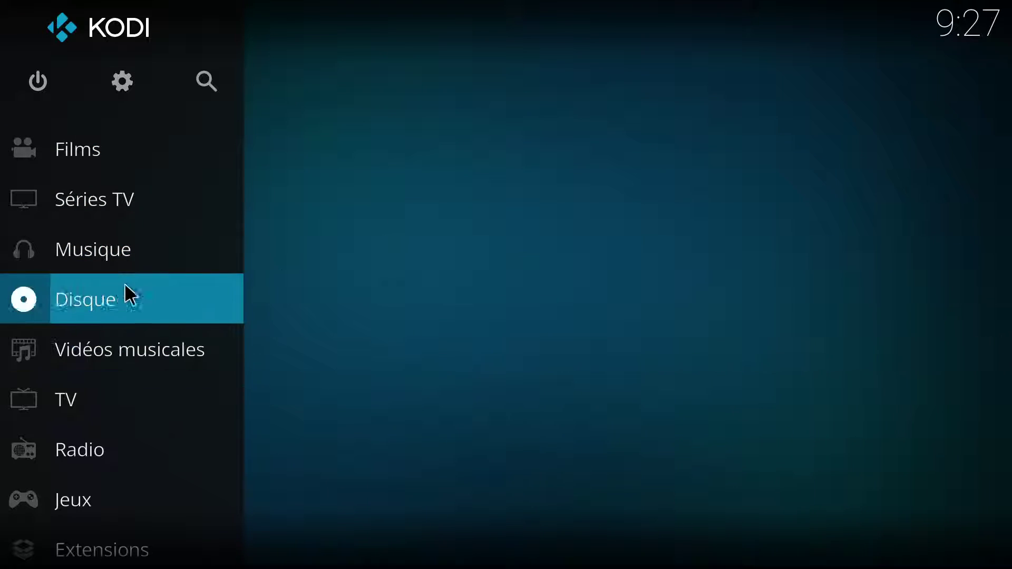
Clean the video library from the media settings and return to the home screen.
click(131, 71)
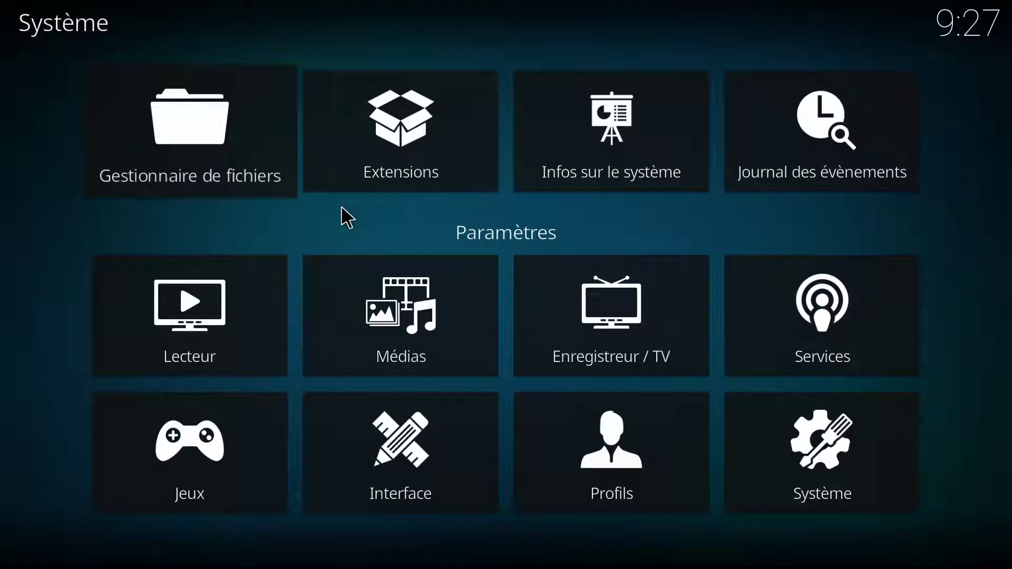
click(410, 324)
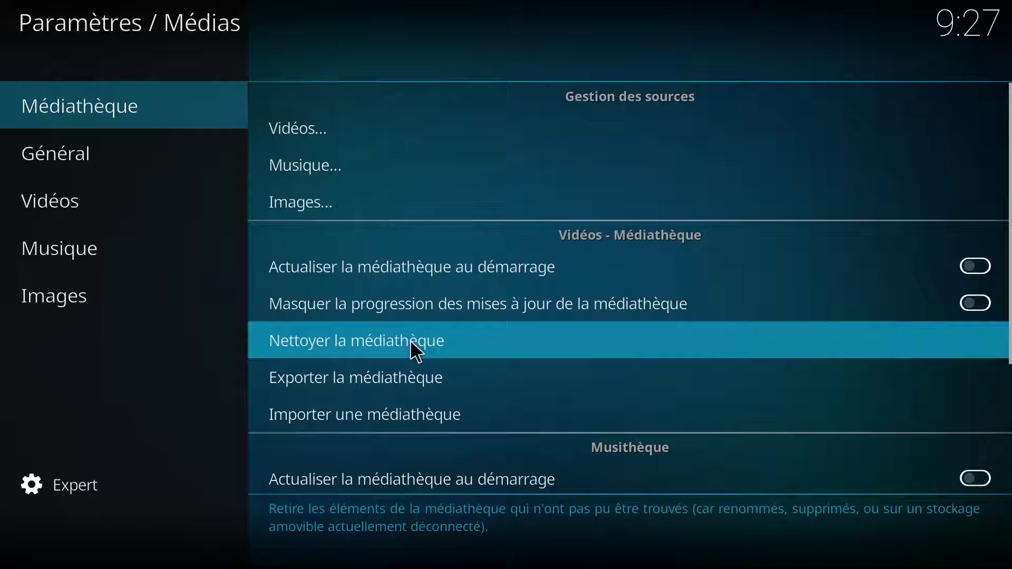
click(416, 352)
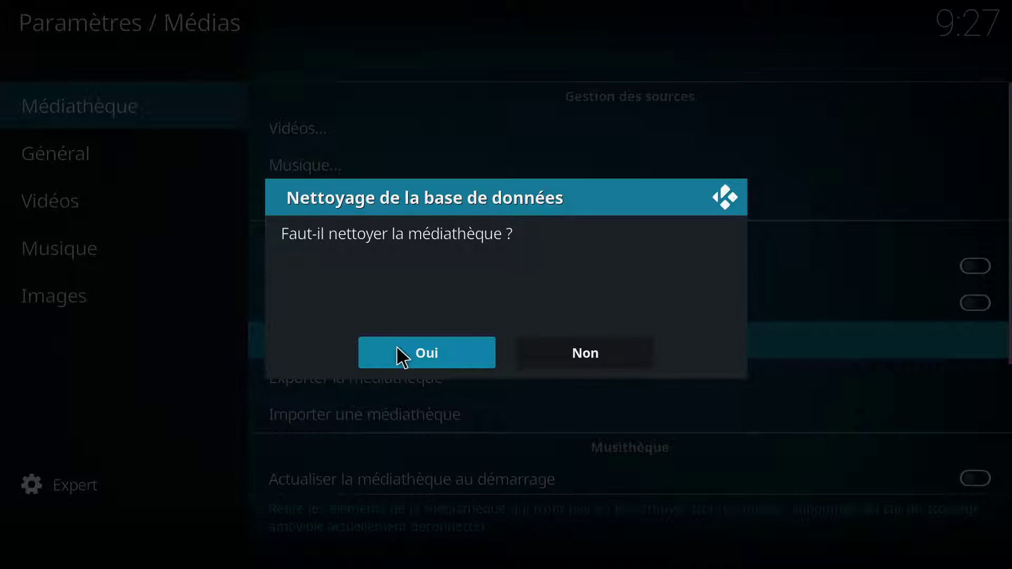
click(397, 348)
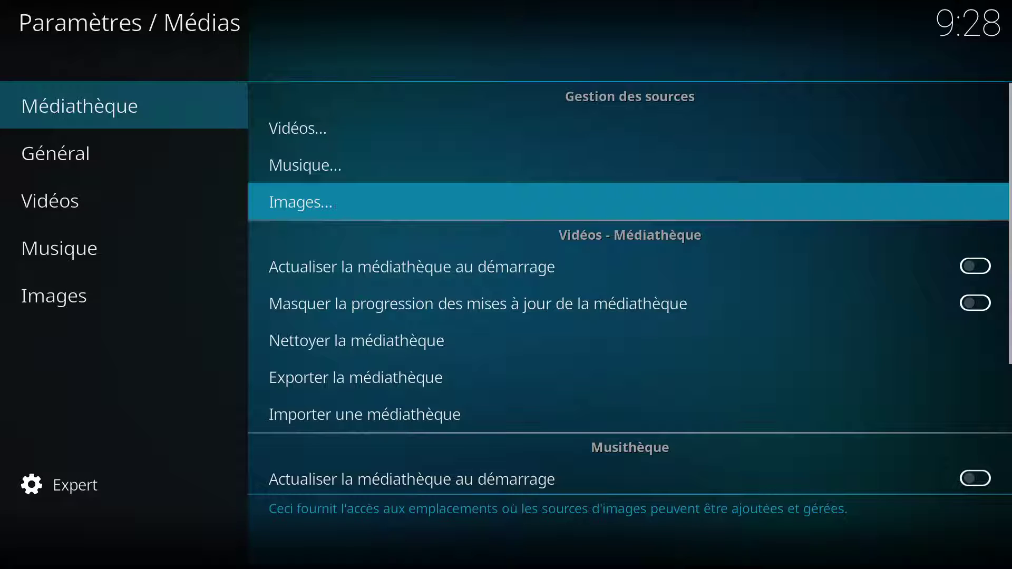
key(Escape)
key(Escape)
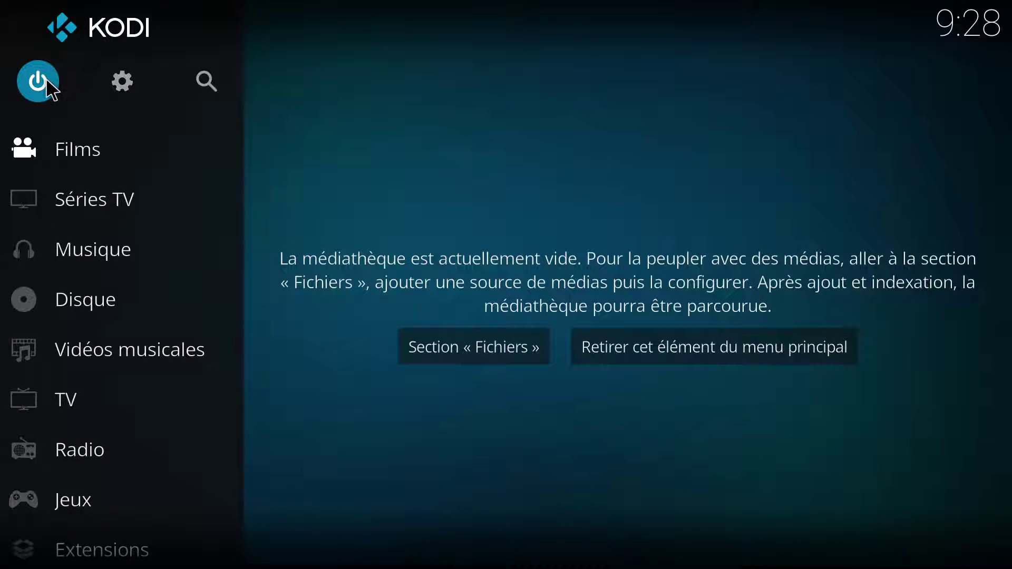
Quit Kodi to the desktop and launch it again.
click(46, 80)
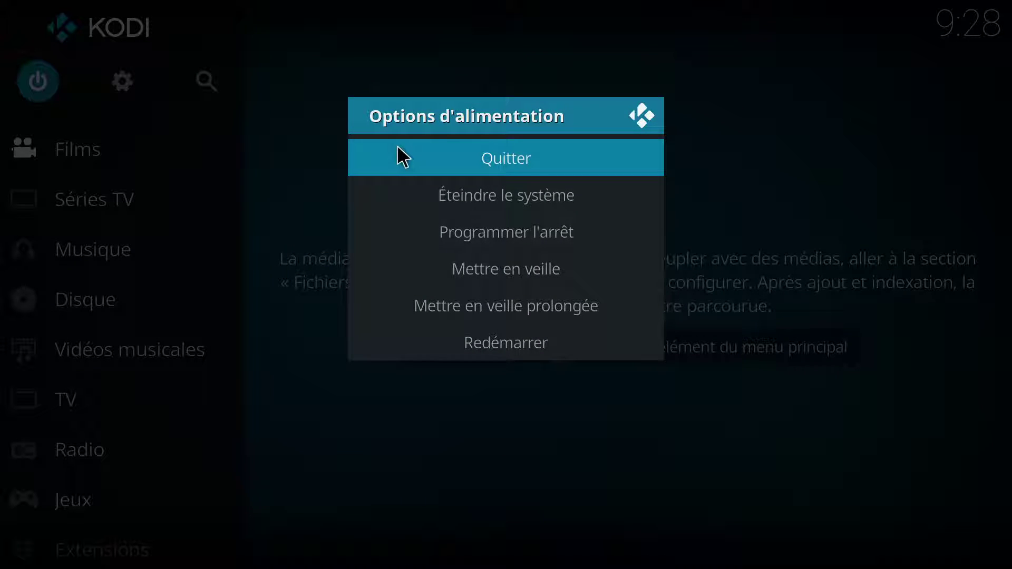
click(398, 149)
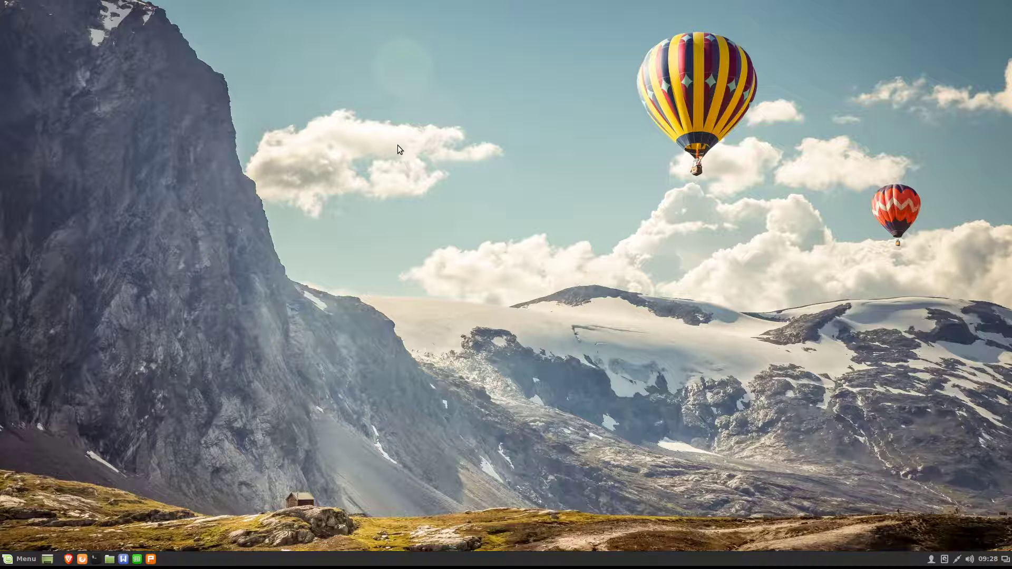
click(21, 559)
mouse_move(134, 419)
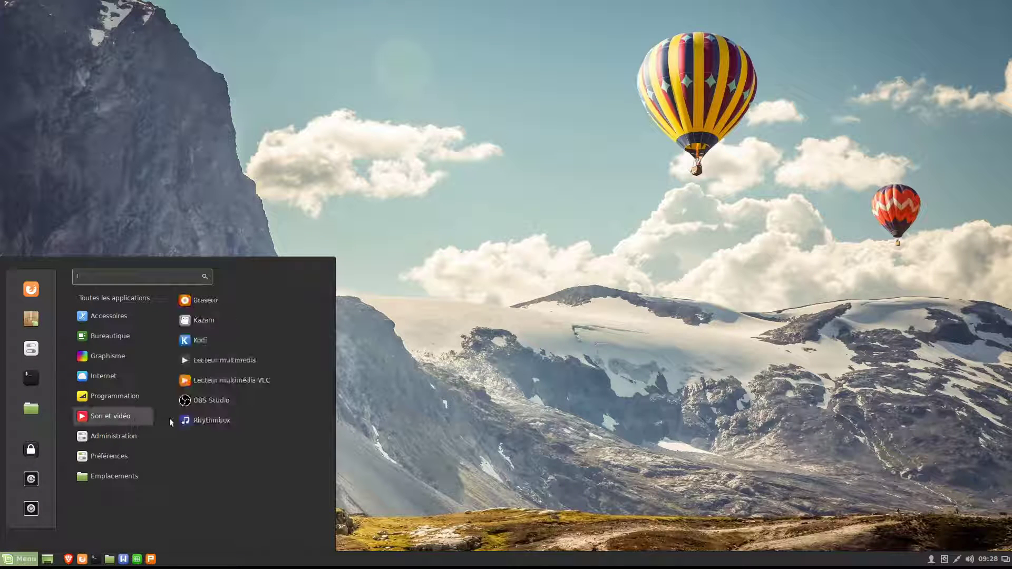
click(207, 346)
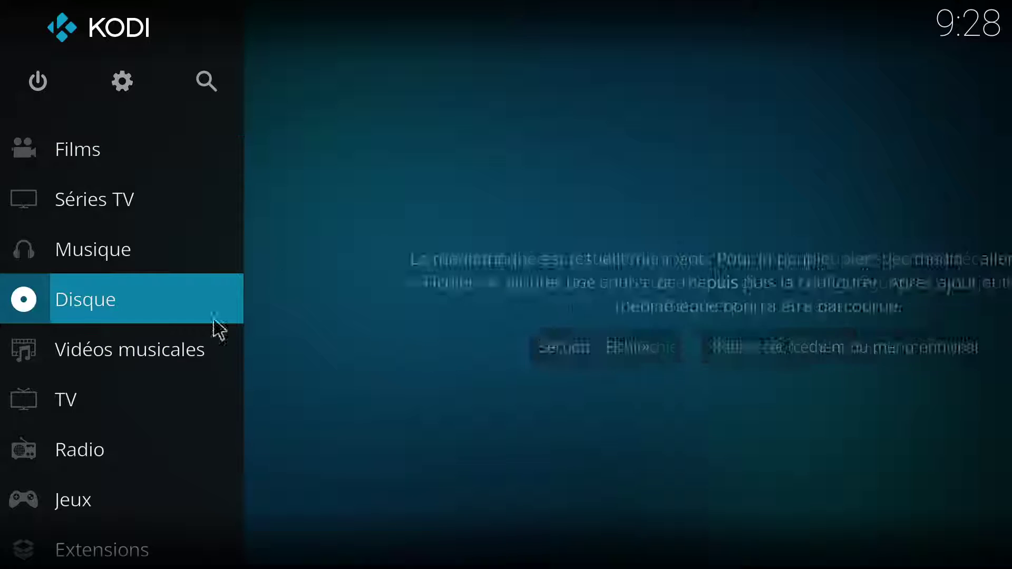
Check the preferred language in the settings of The Movie Database 5.2.1 film scraper, leaving them without changes.
click(125, 87)
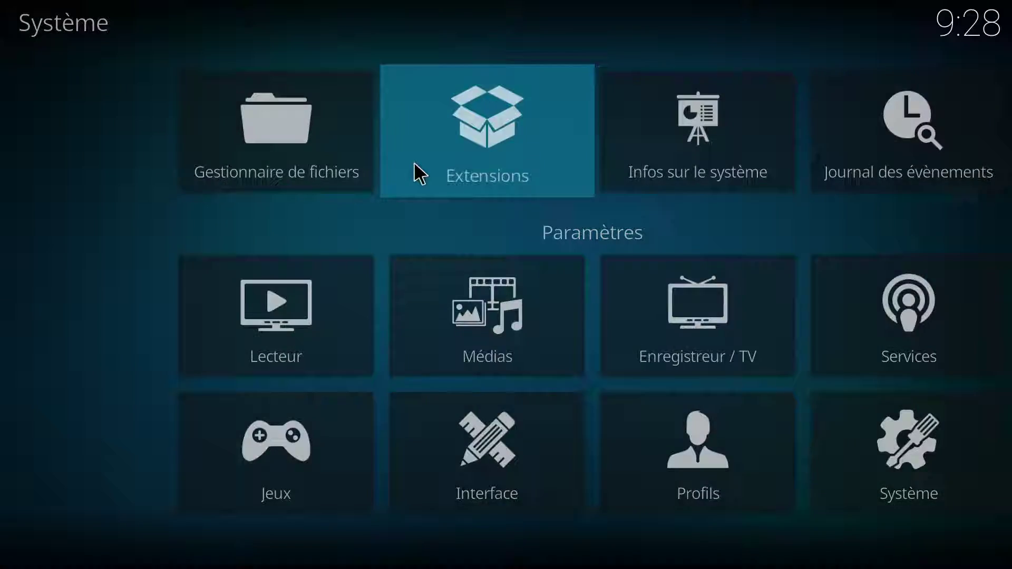
click(415, 164)
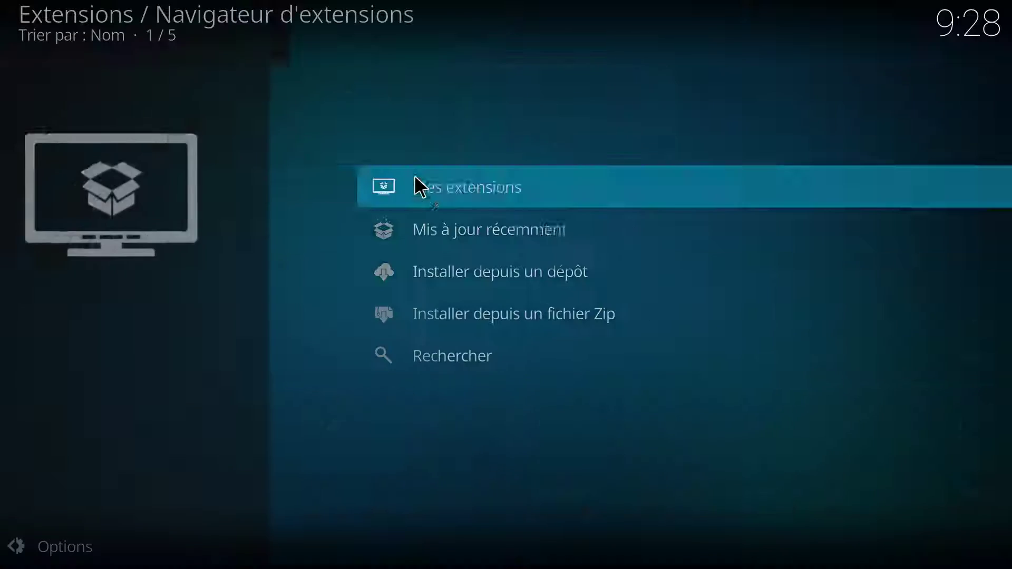
click(404, 201)
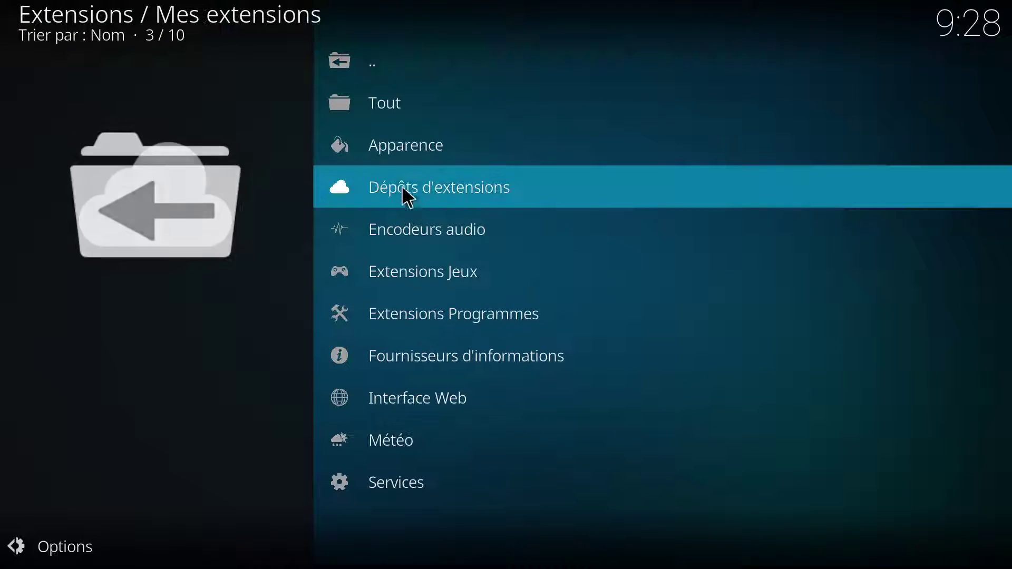
click(406, 127)
scroll(484, 420, down, 10)
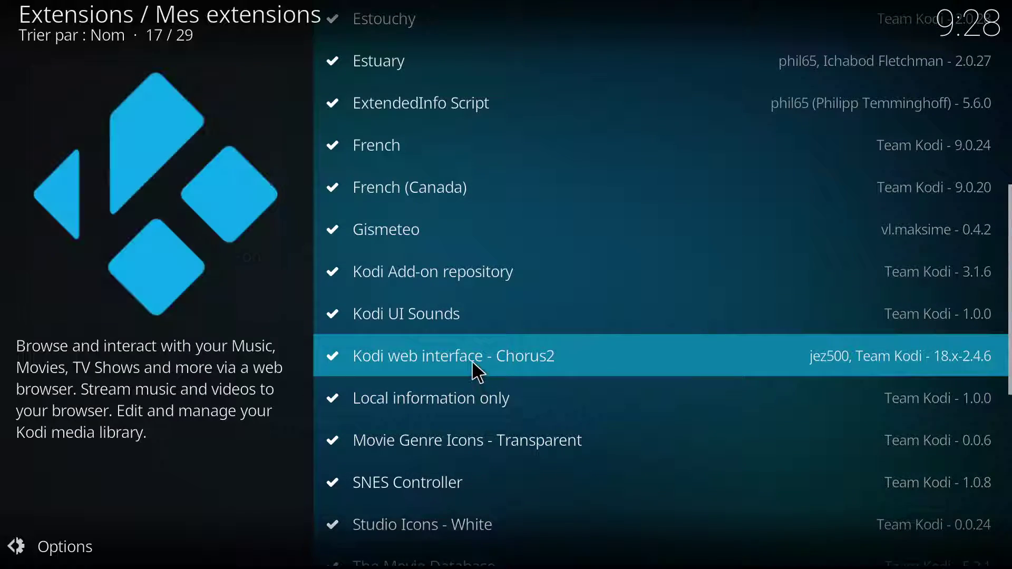
scroll(474, 374, down, 8)
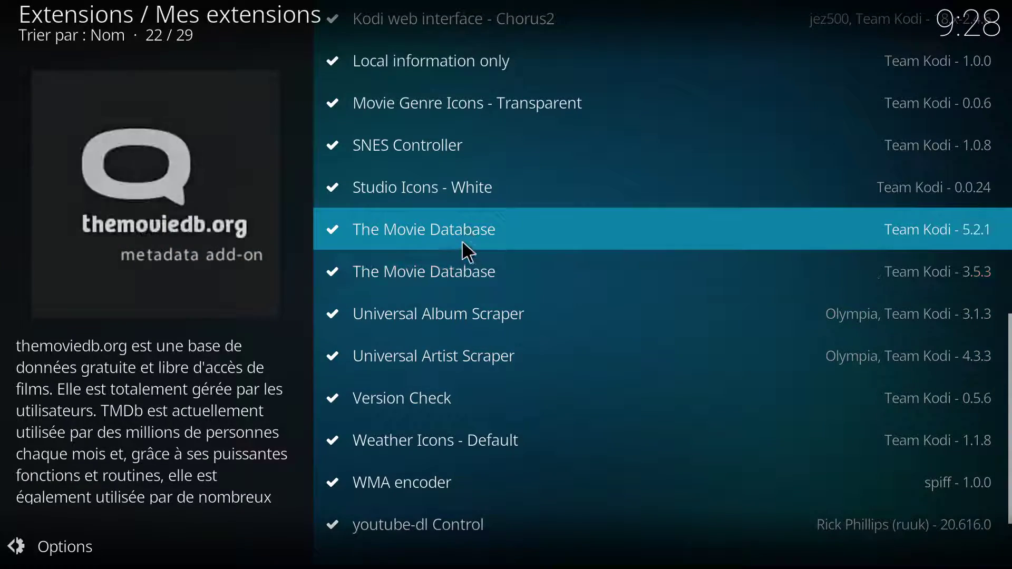
click(462, 239)
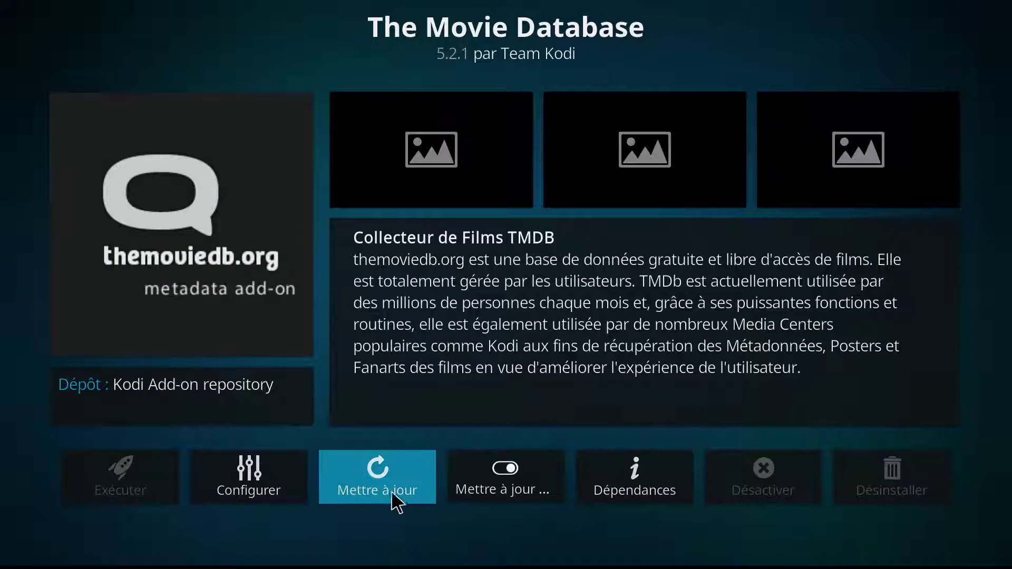
click(272, 490)
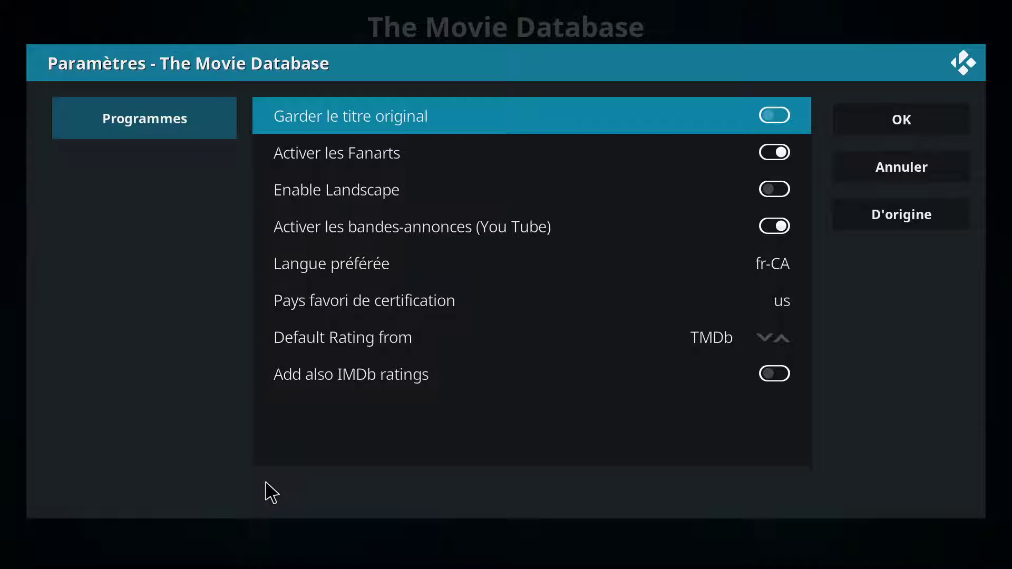
key(Escape)
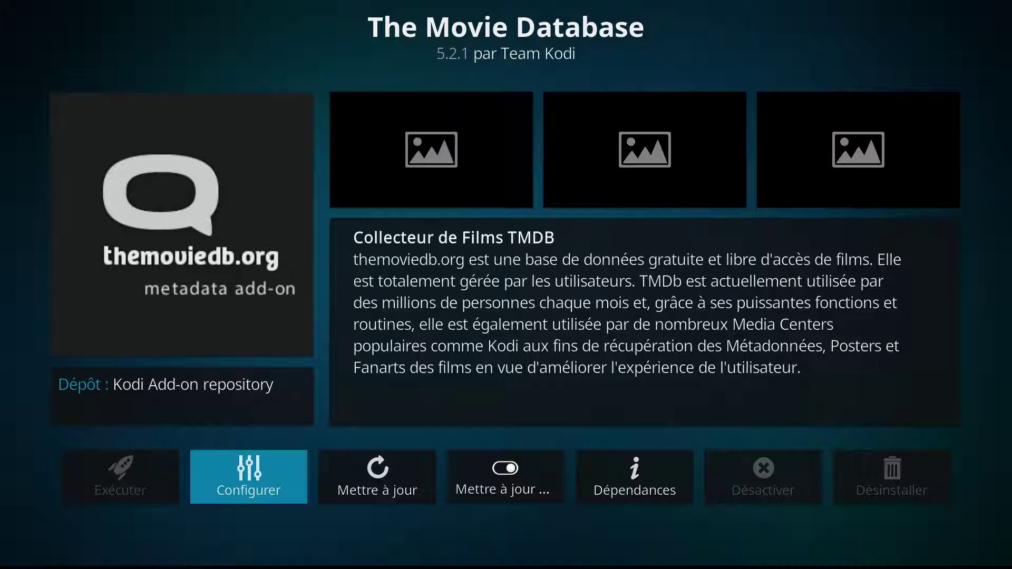
click(266, 466)
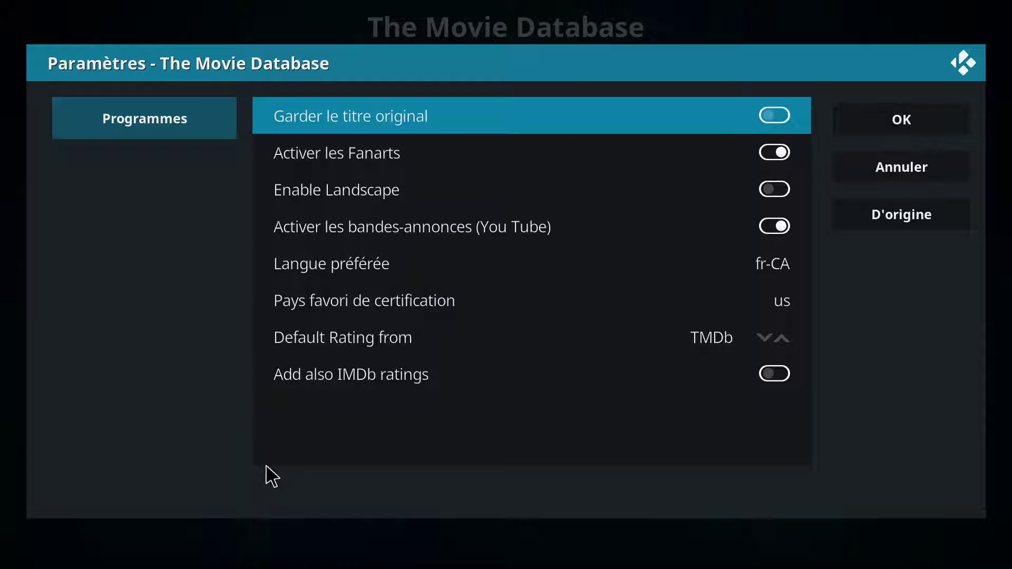
key(Escape)
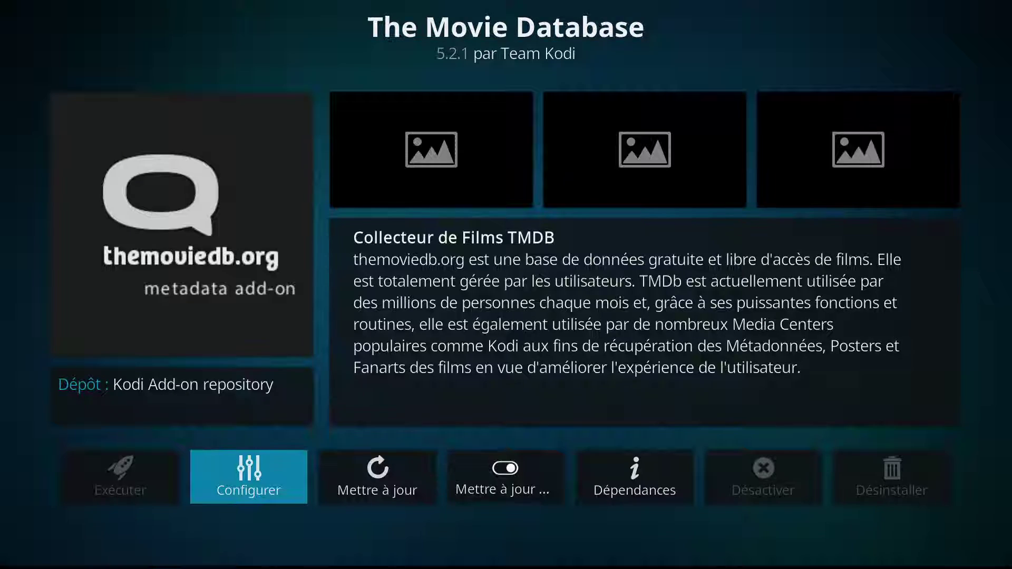
key(Escape)
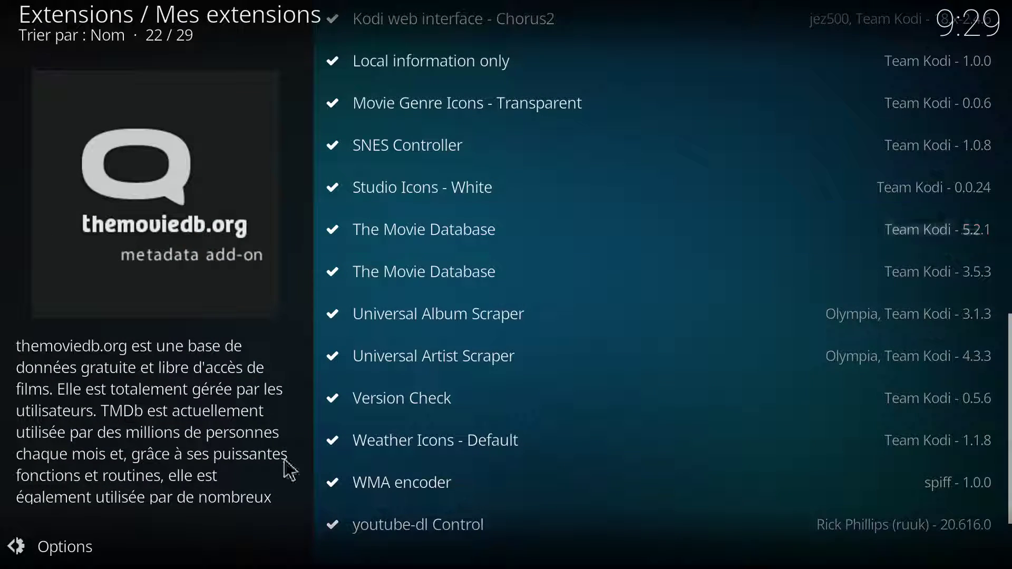
Check the settings of The Movie Database 3.5.3 TV show scraper, leaving them without changes, and return to the system page.
click(406, 284)
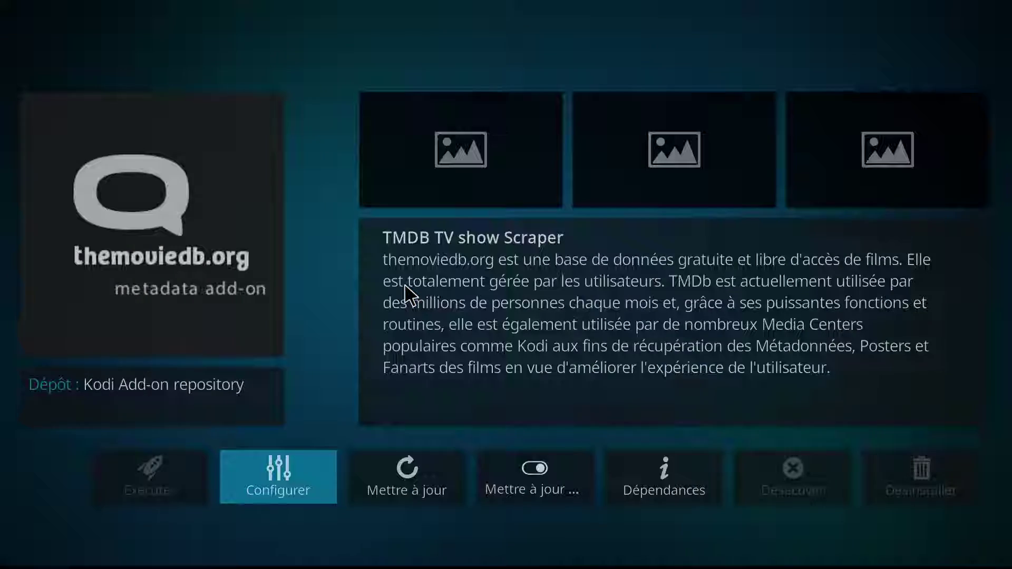
click(253, 475)
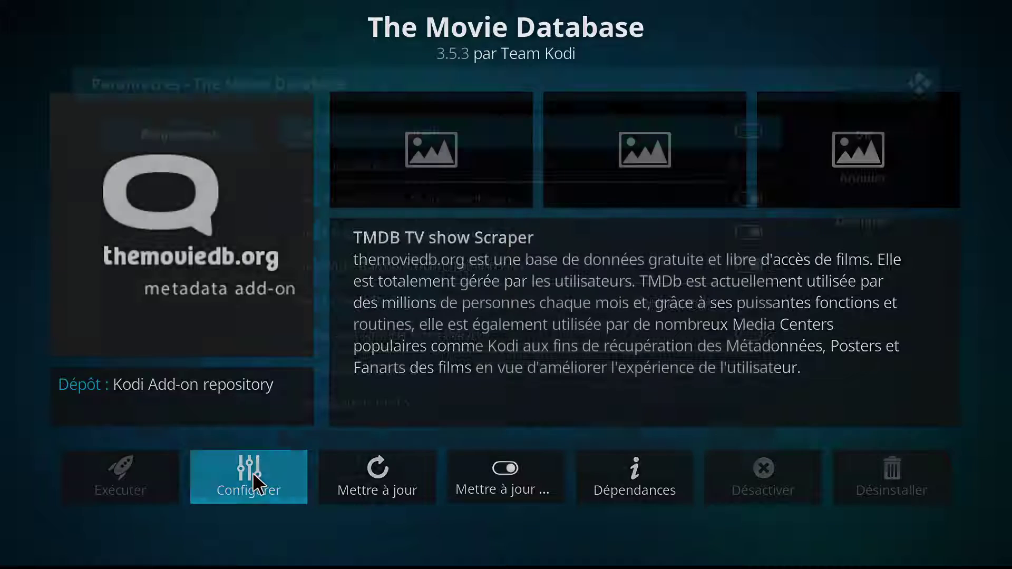
key(Escape)
key(Escape)
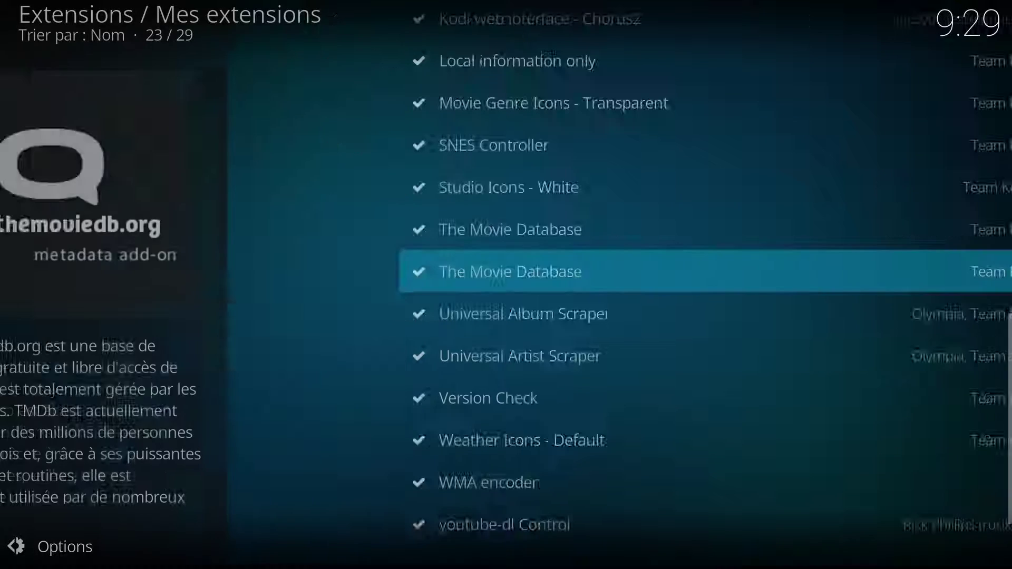
key(Escape)
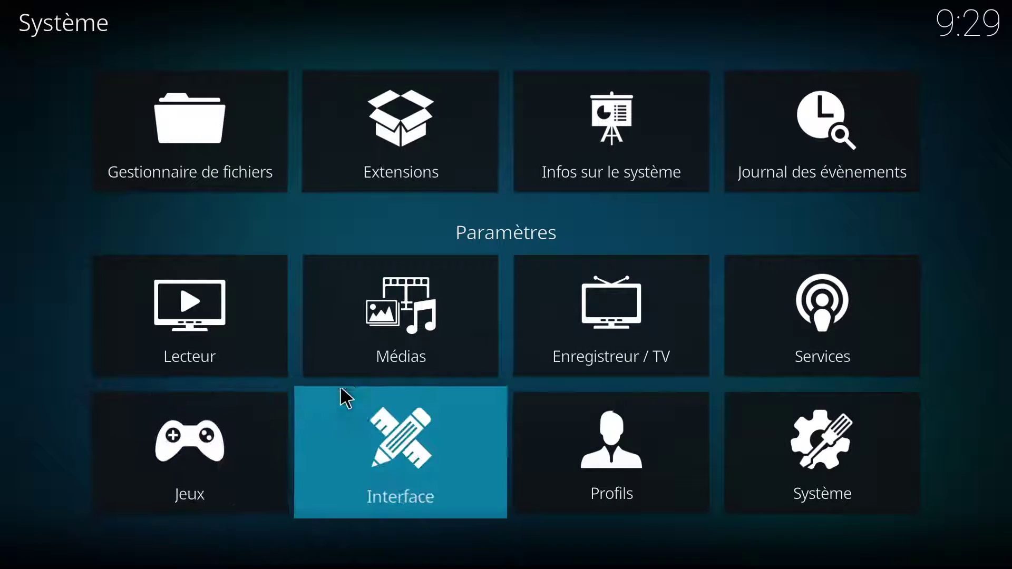
Start adding a video source from the media library settings and choose the folder /media/sf_usb2/The.Replicant/vid.
click(371, 358)
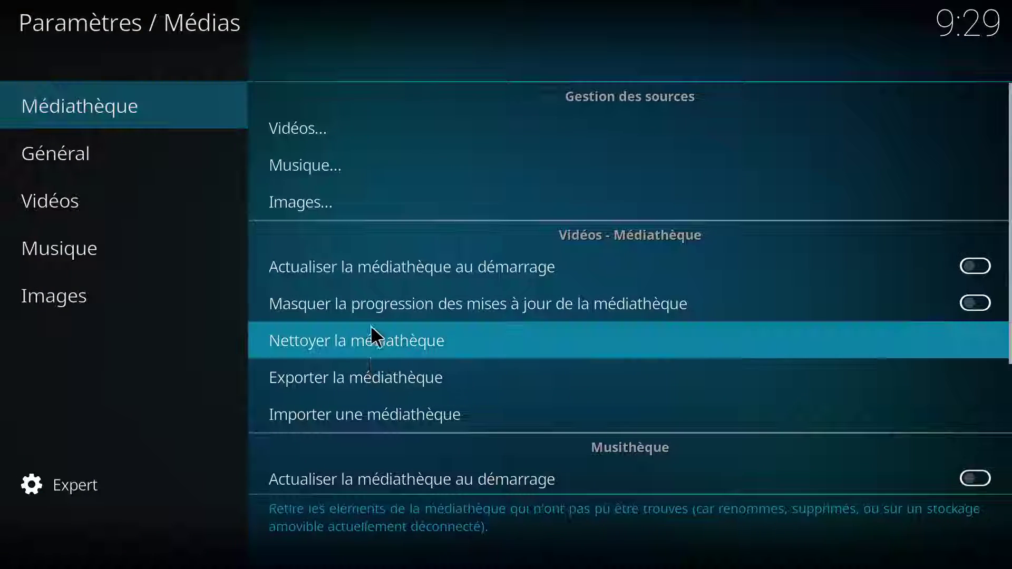
click(355, 135)
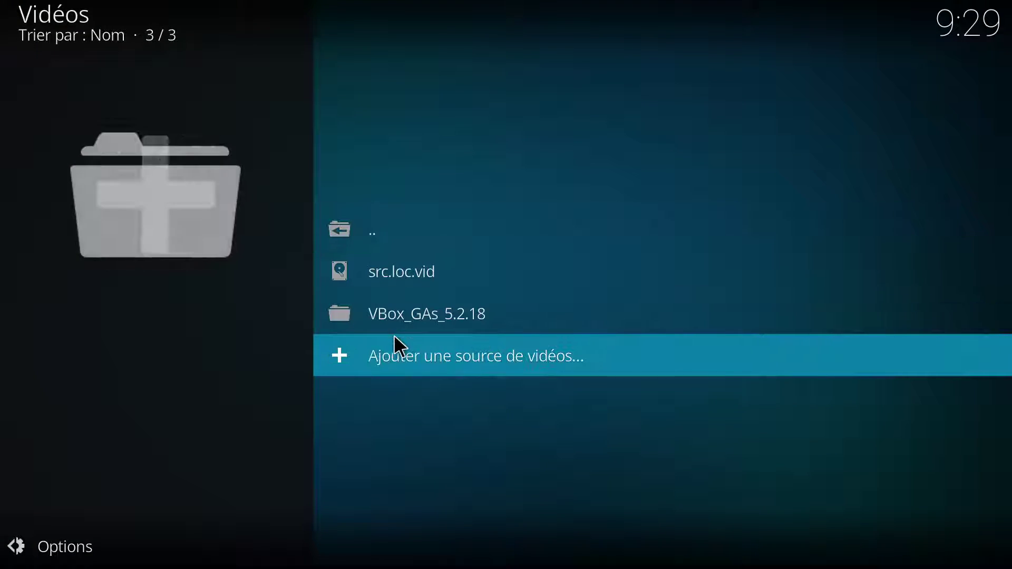
click(396, 336)
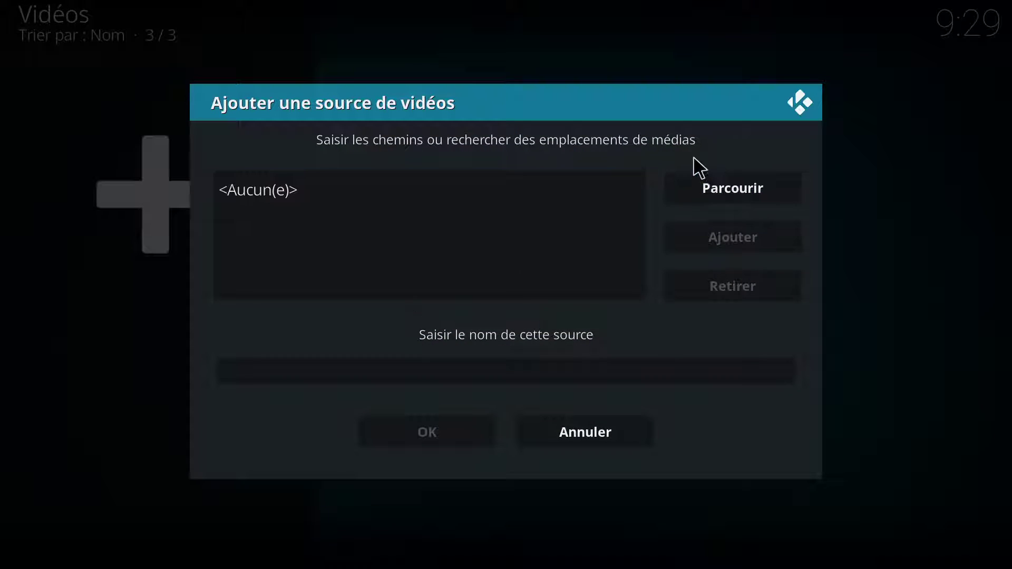
click(702, 185)
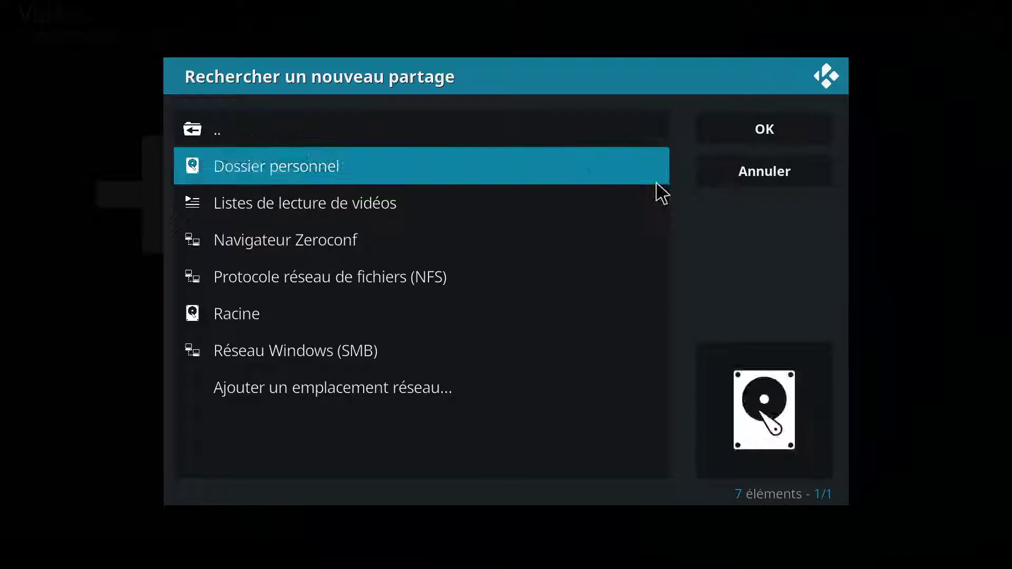
click(341, 330)
scroll(338, 322, down, 3)
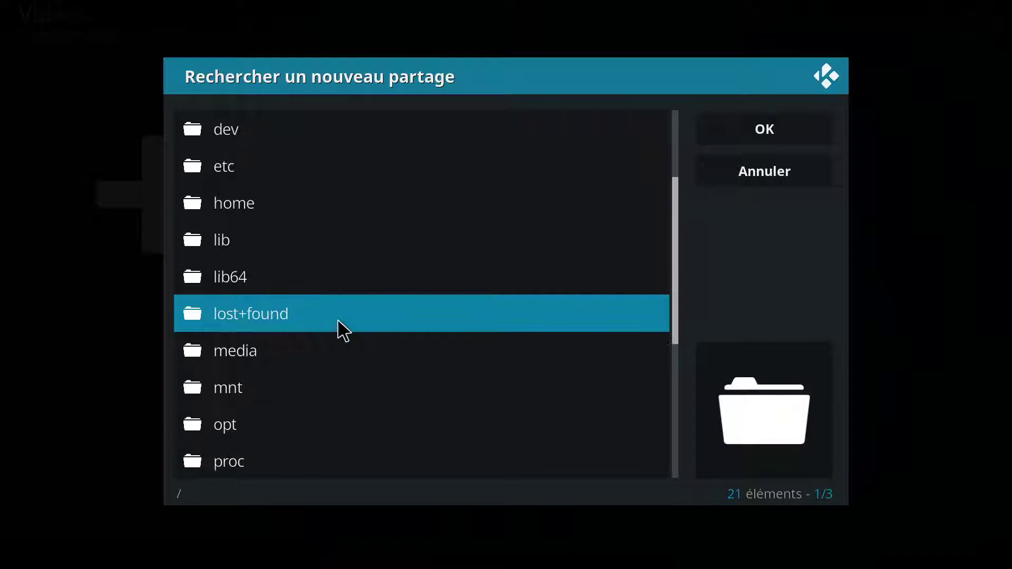
click(267, 351)
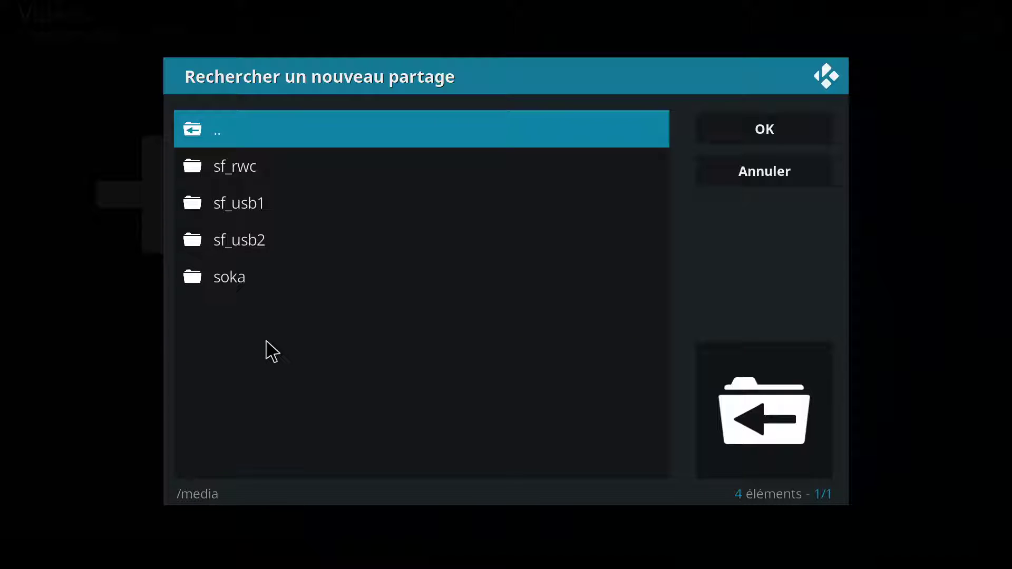
click(268, 237)
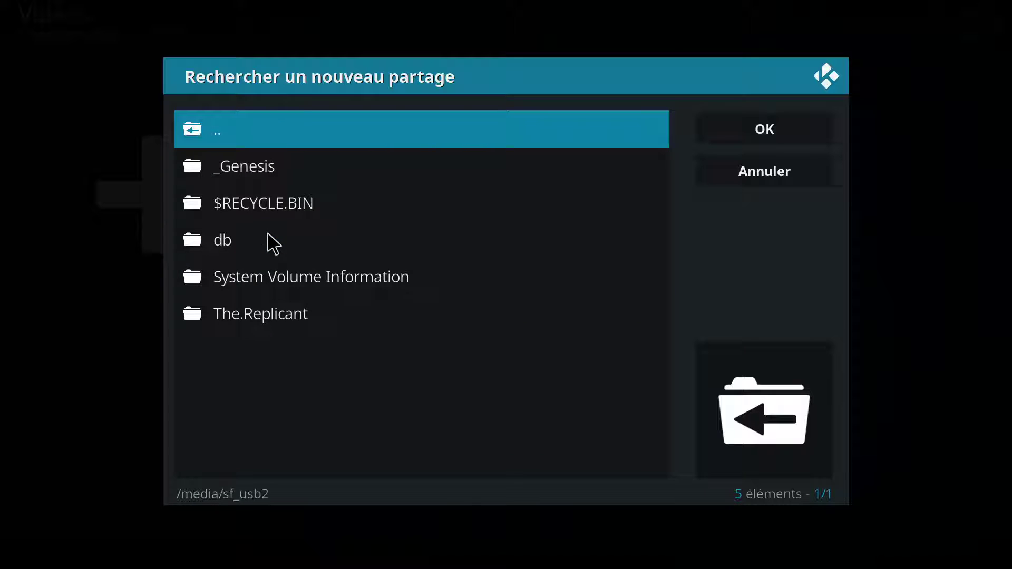
click(264, 317)
scroll(267, 327, down, 10)
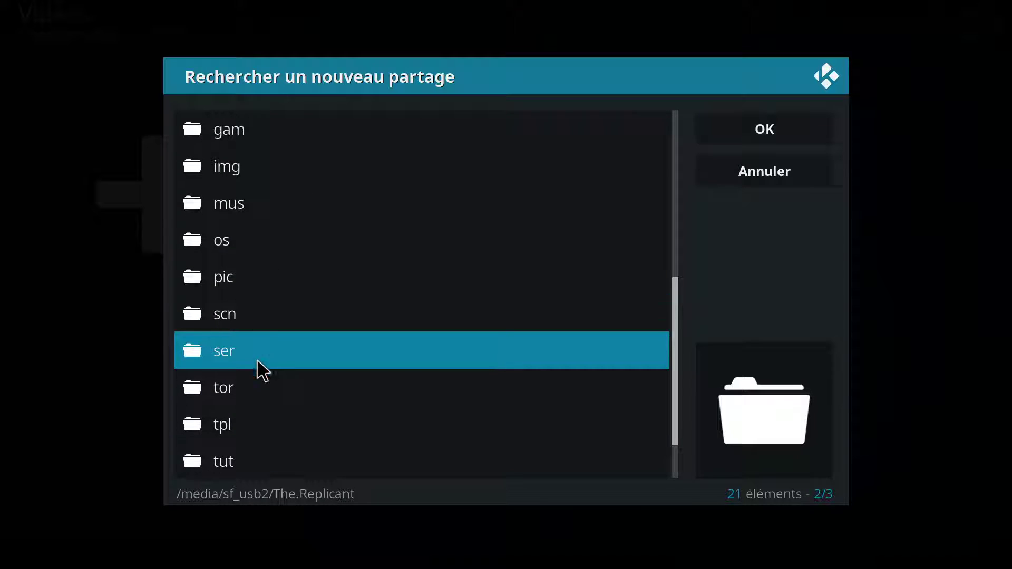
scroll(258, 360, down, 2)
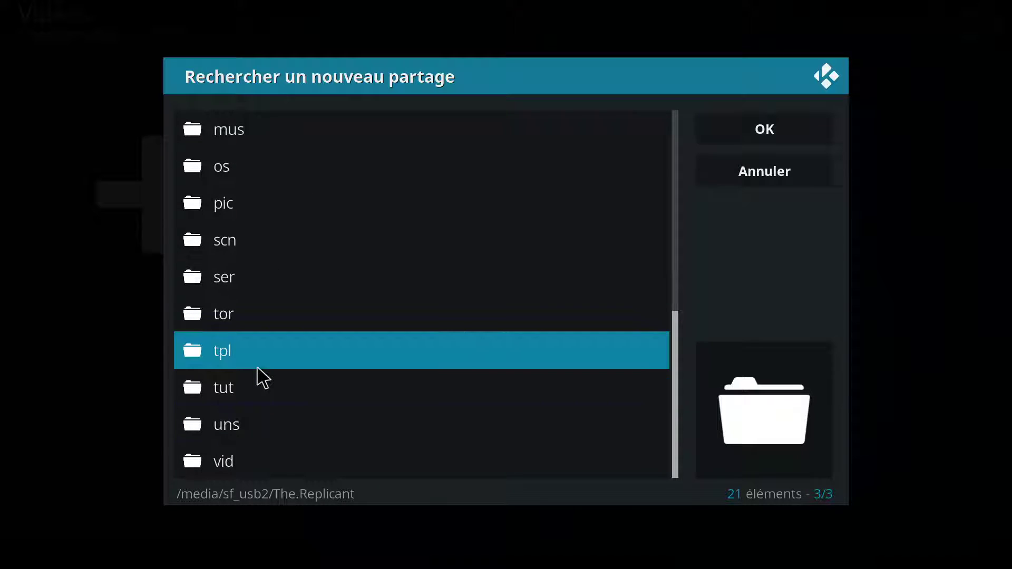
click(268, 462)
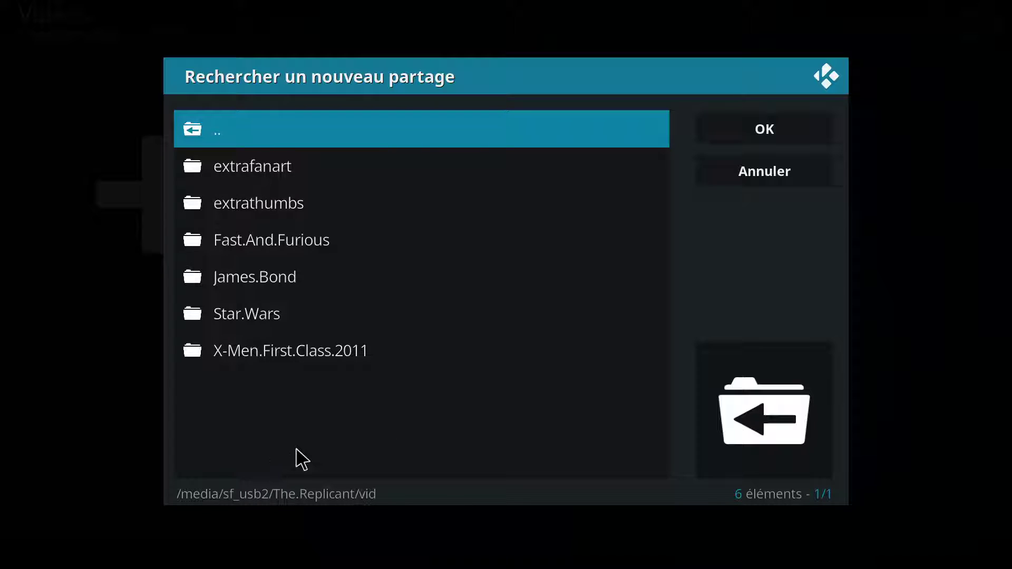
click(819, 132)
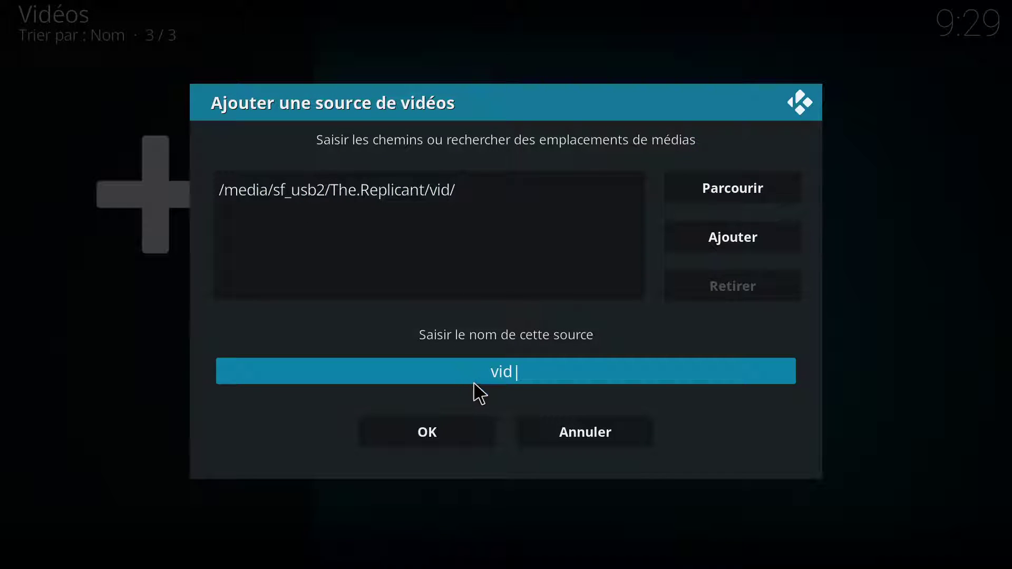
Name the new video source src.res.vid and confirm it.
key(Left)
key(Left)
key(Left)
text(src.res.)
click(482, 434)
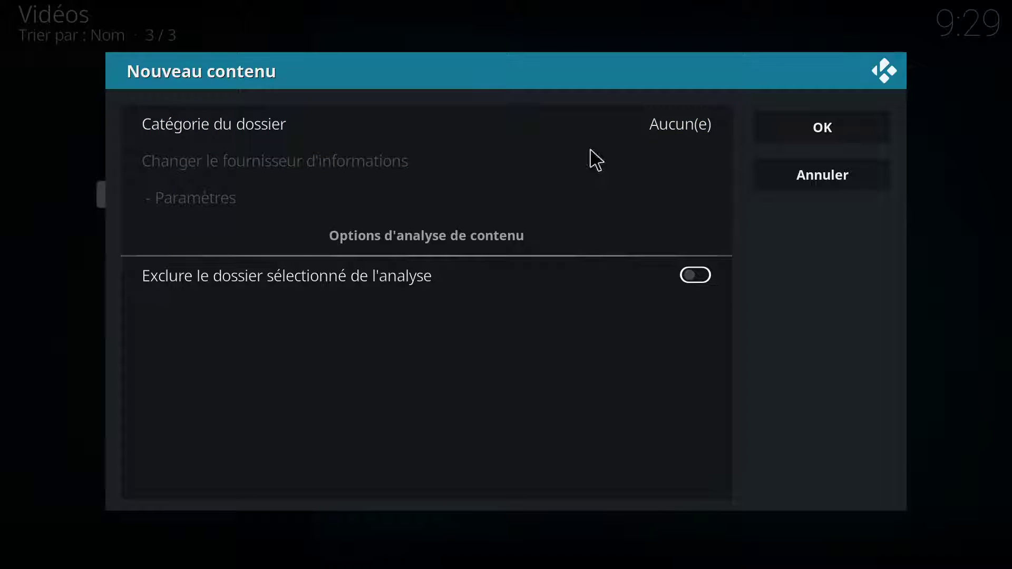
Set the folder's category to Films, check the scraper settings, and accept the content with an information refresh for all items in the path.
click(633, 129)
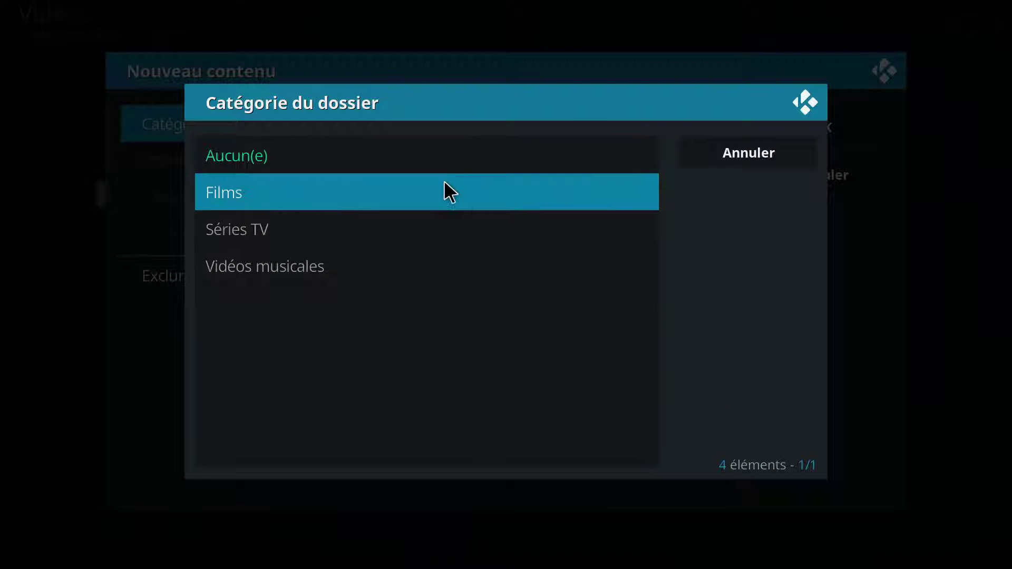
click(444, 181)
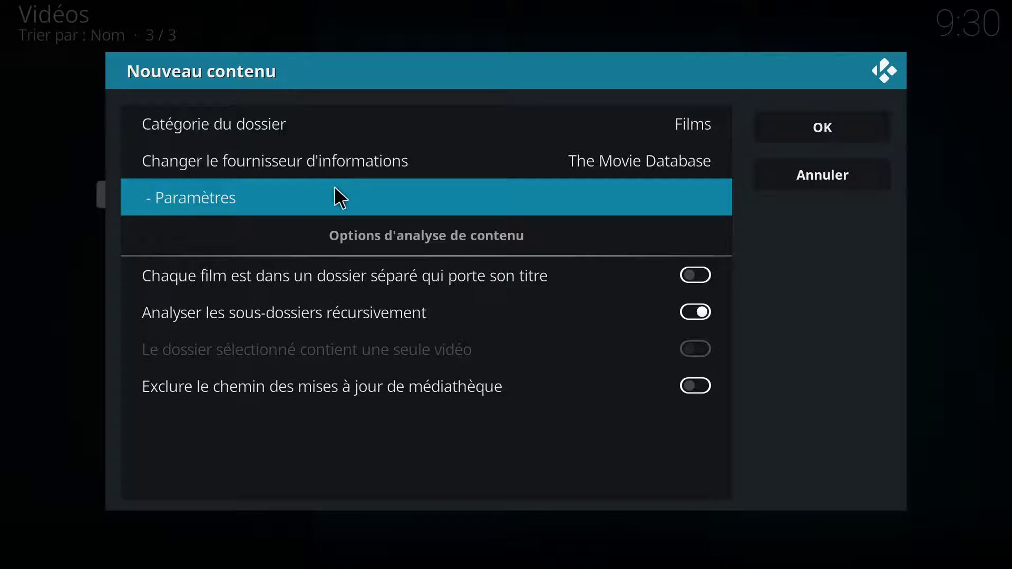
click(340, 199)
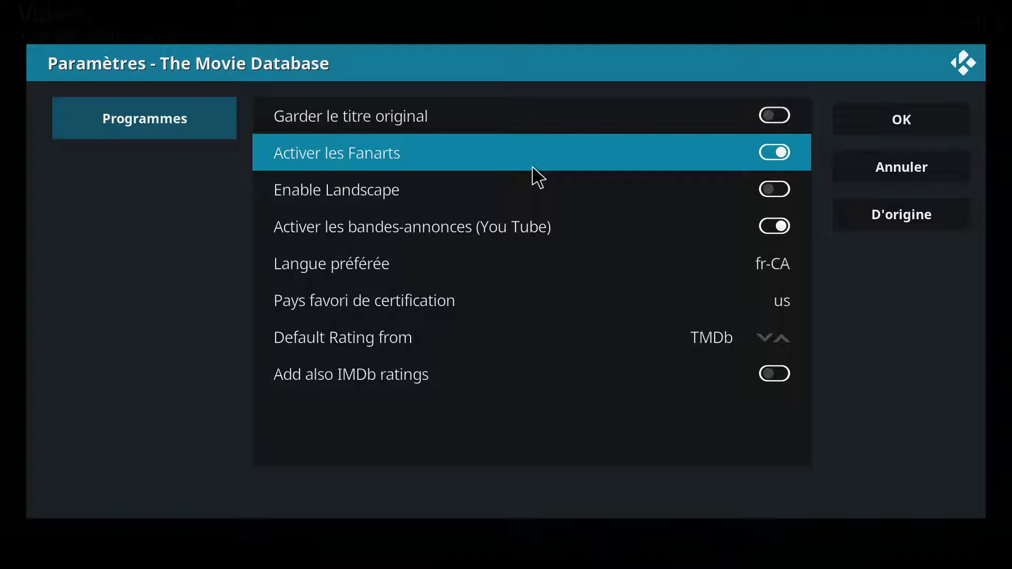
click(963, 165)
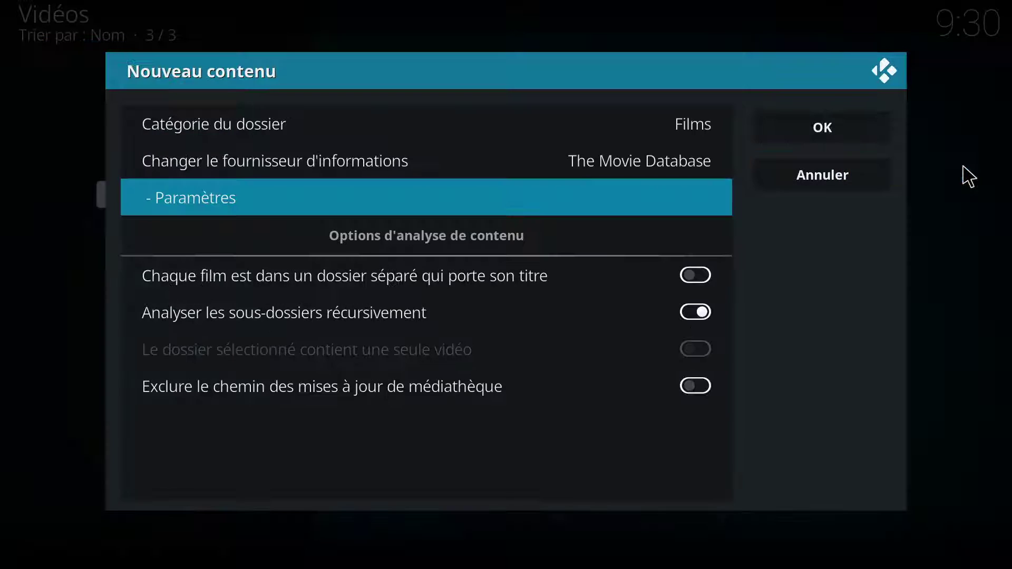
click(853, 132)
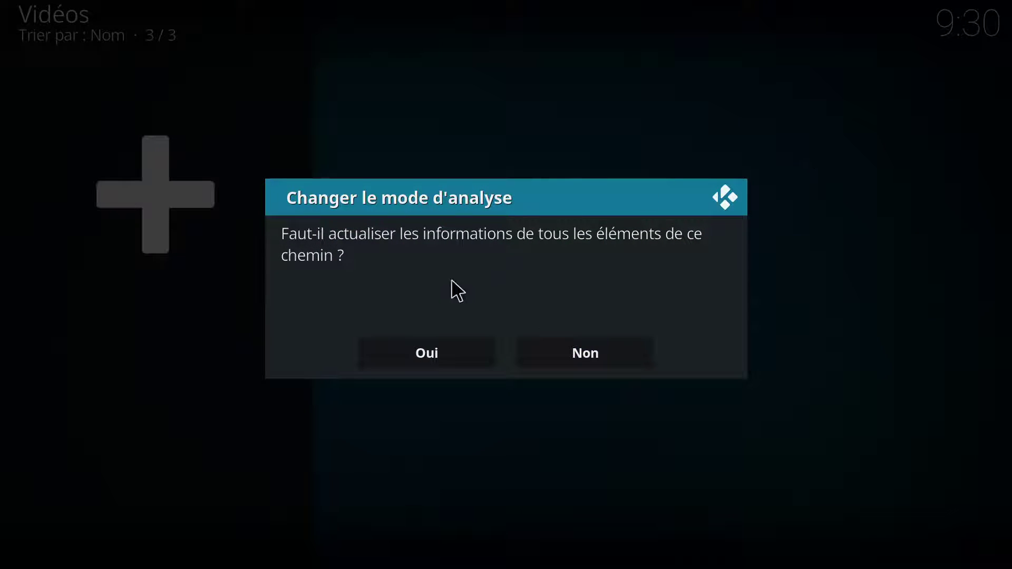
click(415, 338)
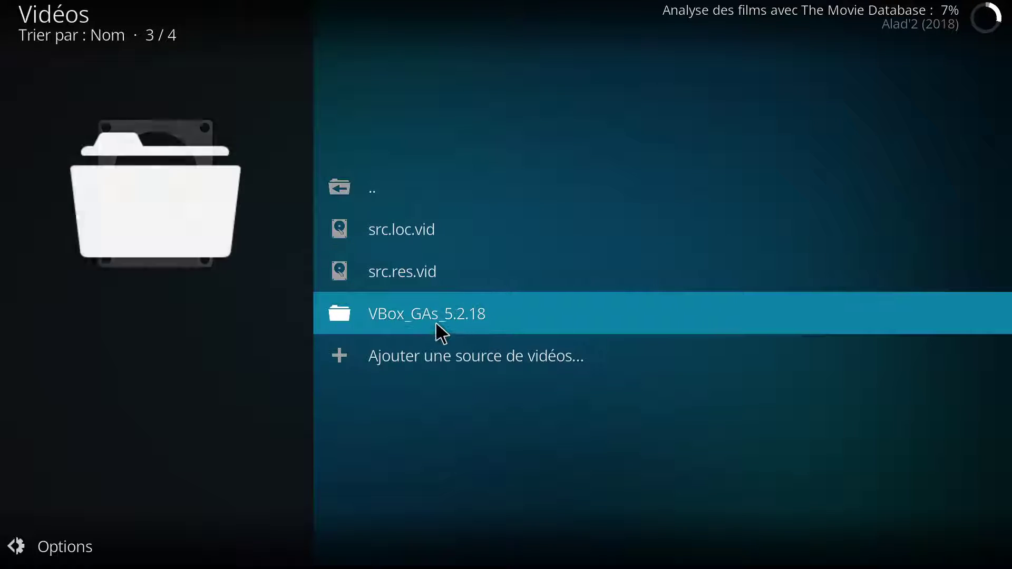
Start adding another video source and choose the folder /media/sf_usb2/The.Replicant/ser.
click(428, 357)
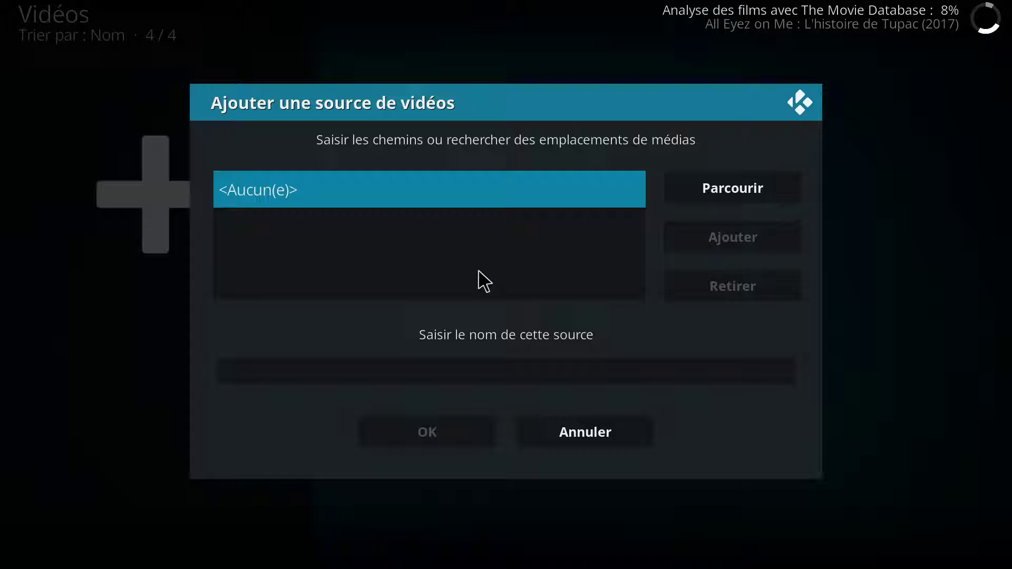
click(752, 192)
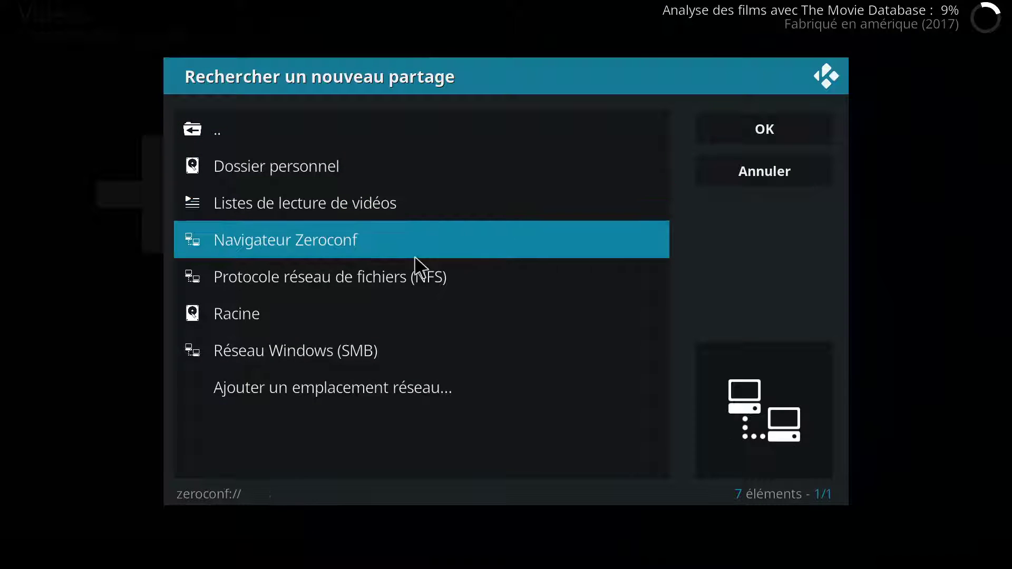
click(385, 324)
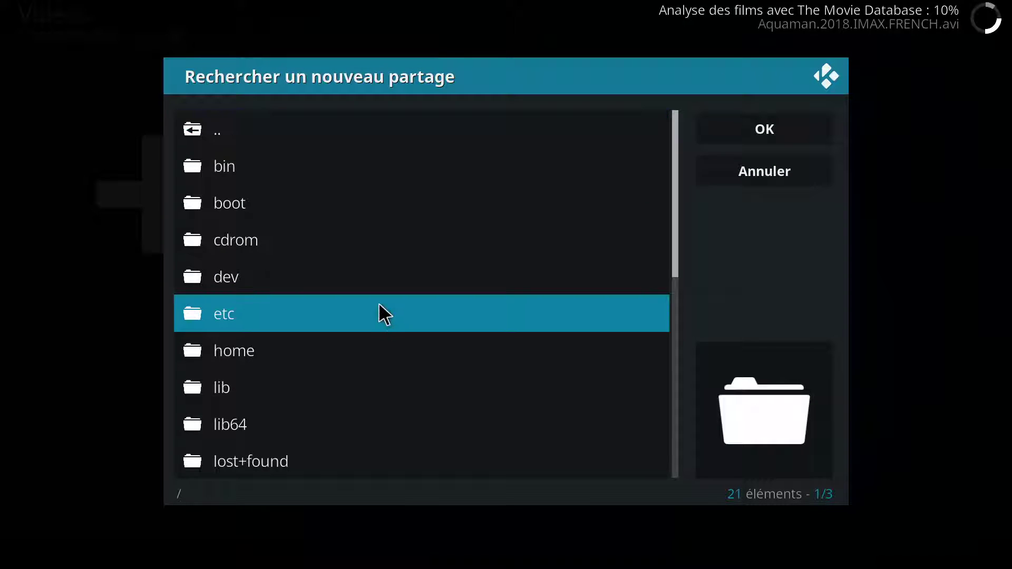
scroll(379, 312, down, 3)
scroll(379, 306, down, 4)
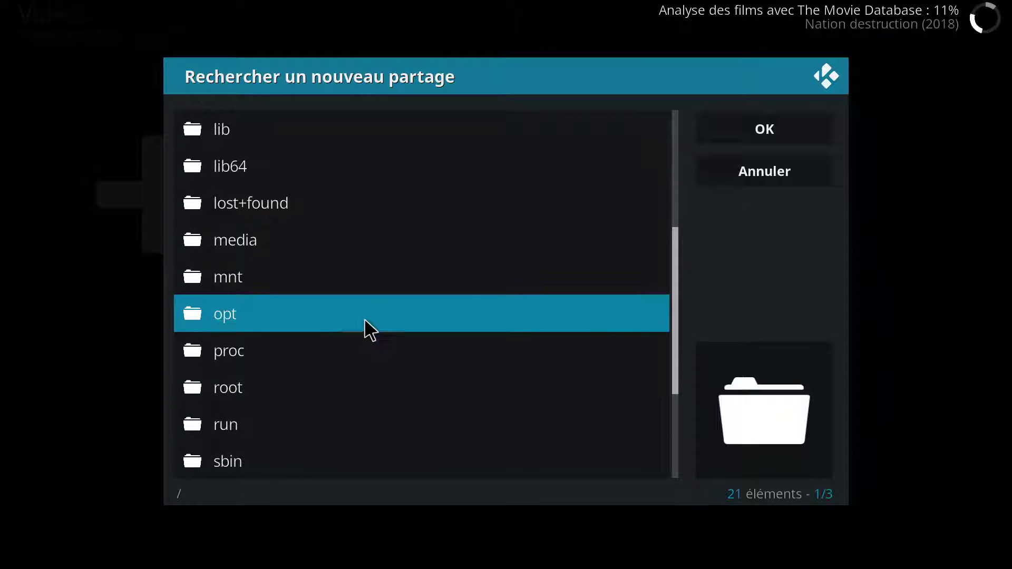
click(342, 242)
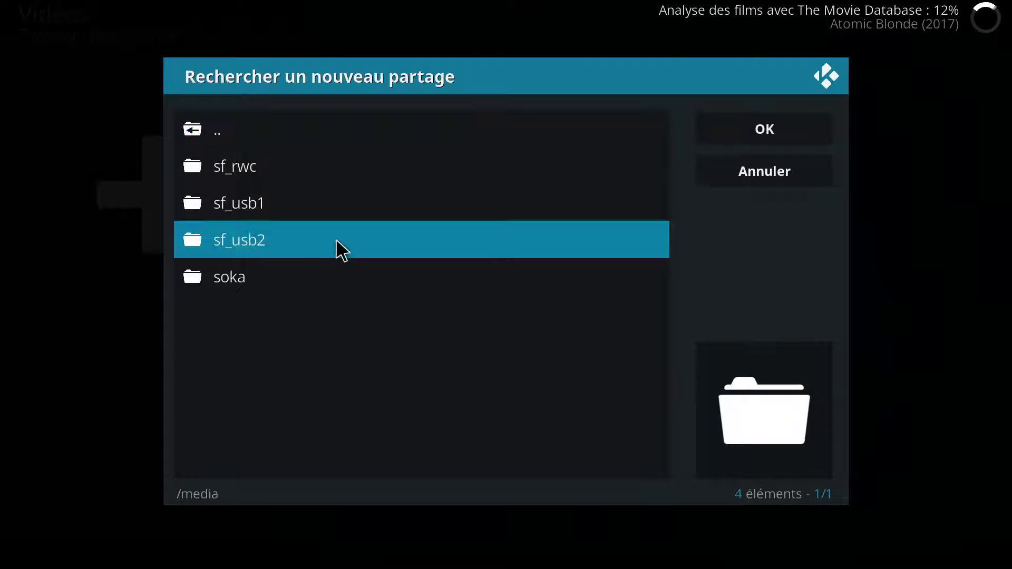
click(312, 243)
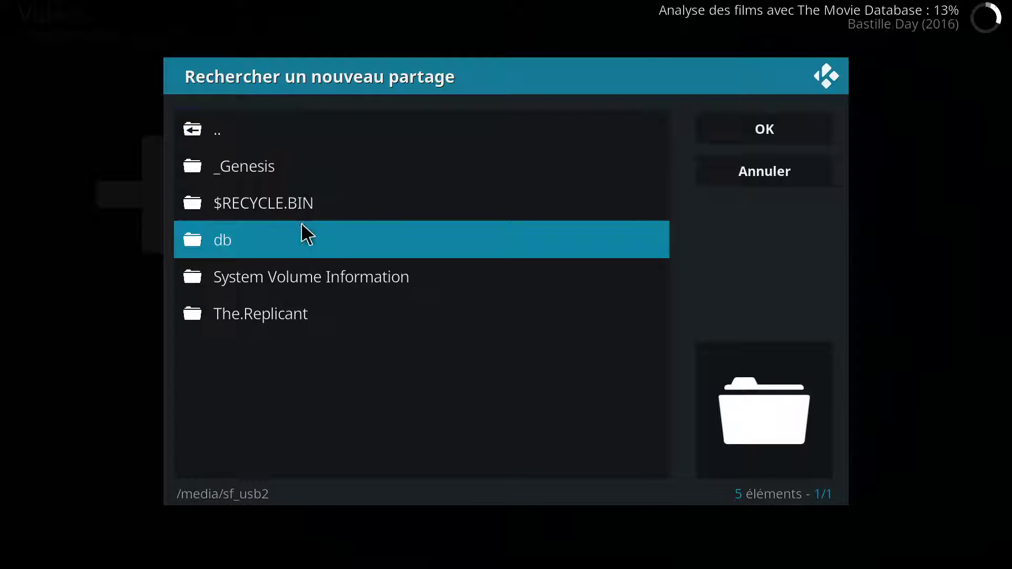
click(296, 306)
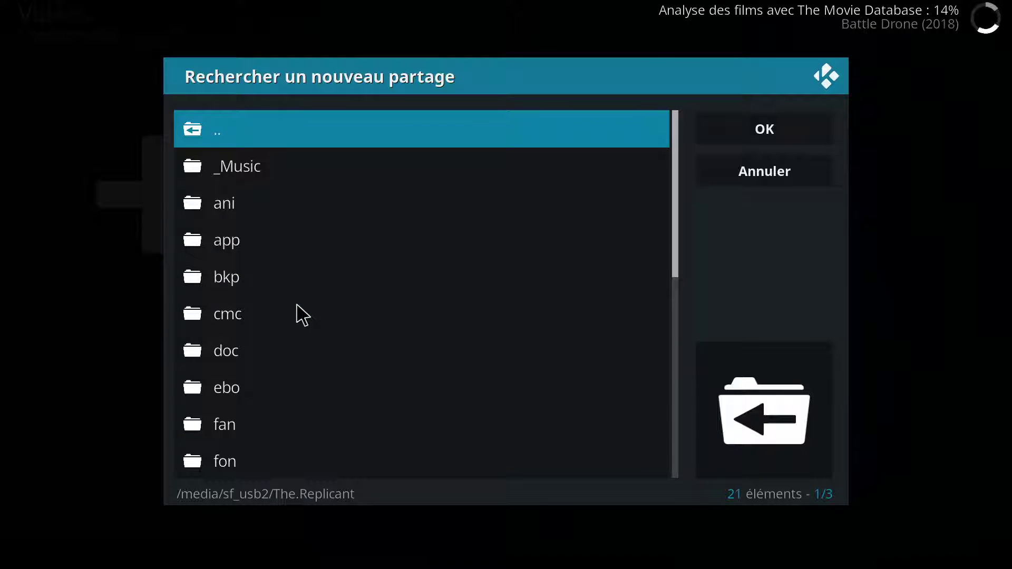
scroll(296, 304, down, 6)
scroll(296, 306, down, 4)
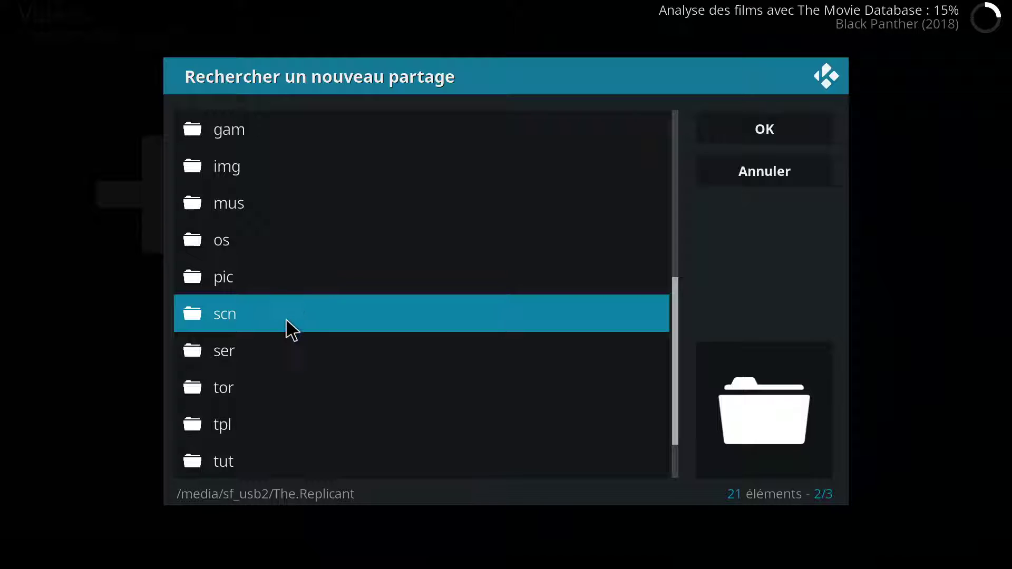
click(296, 342)
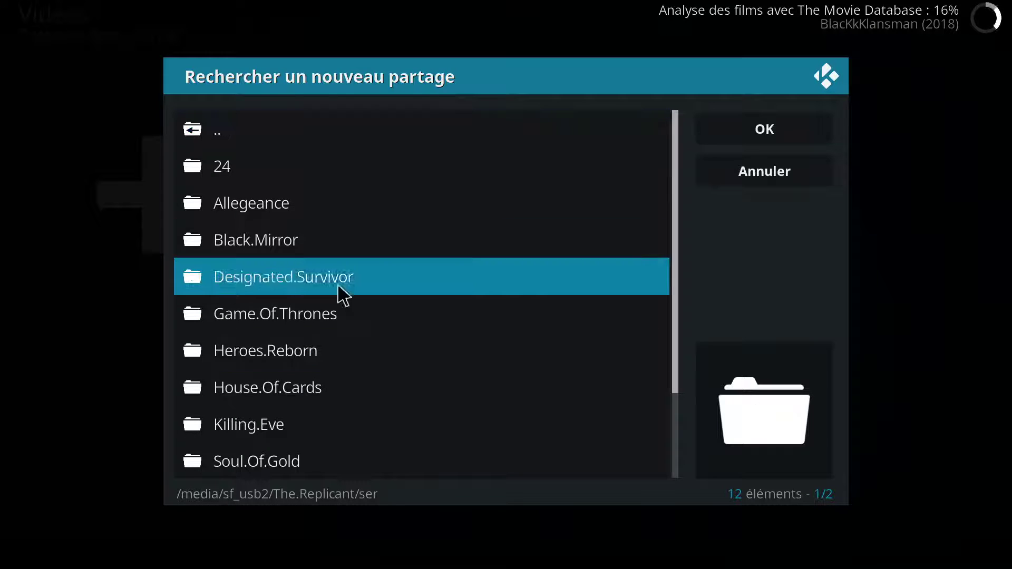
click(743, 129)
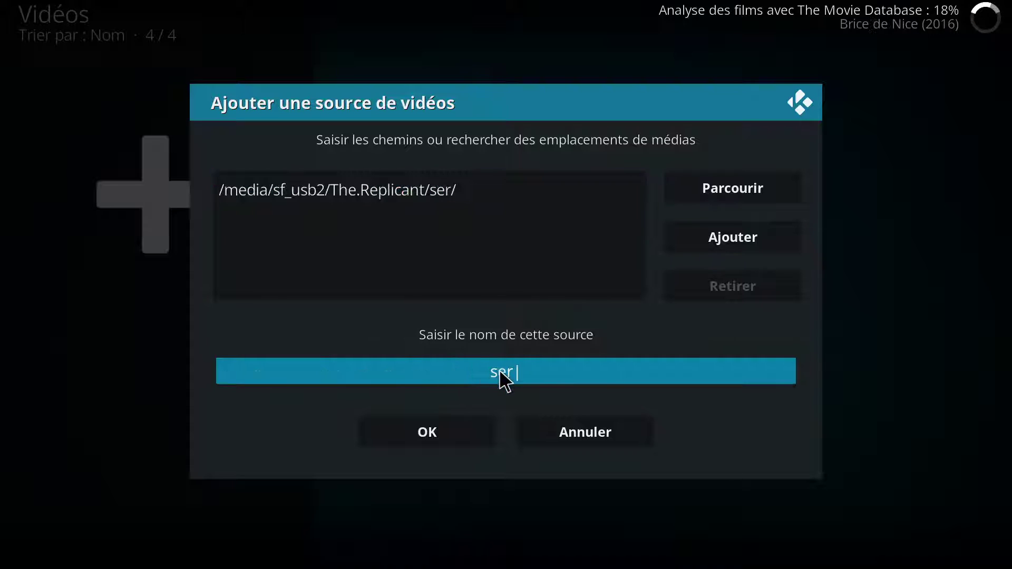
Name the new video source src.res.ser and confirm it.
key(Left)
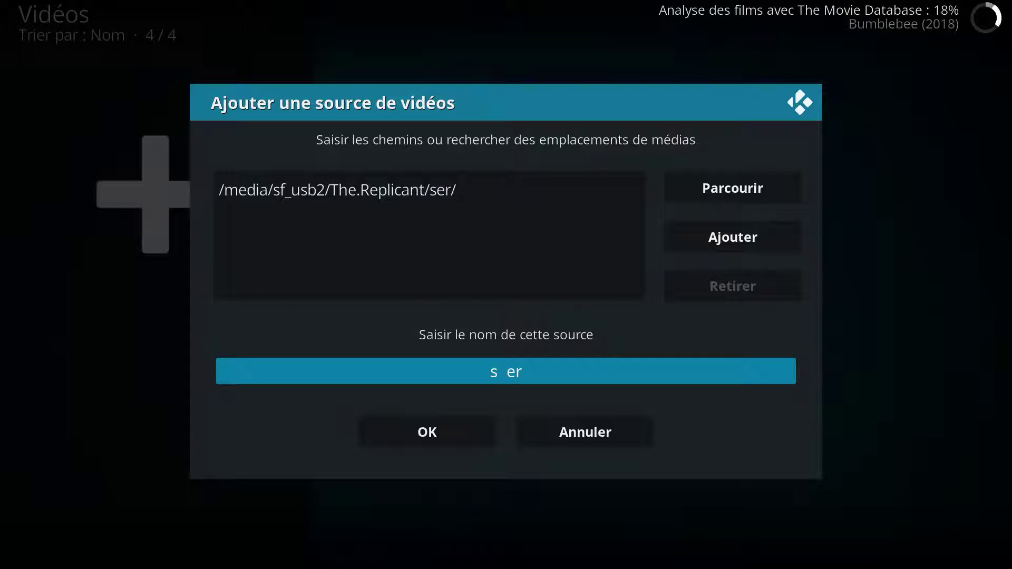
key(Left)
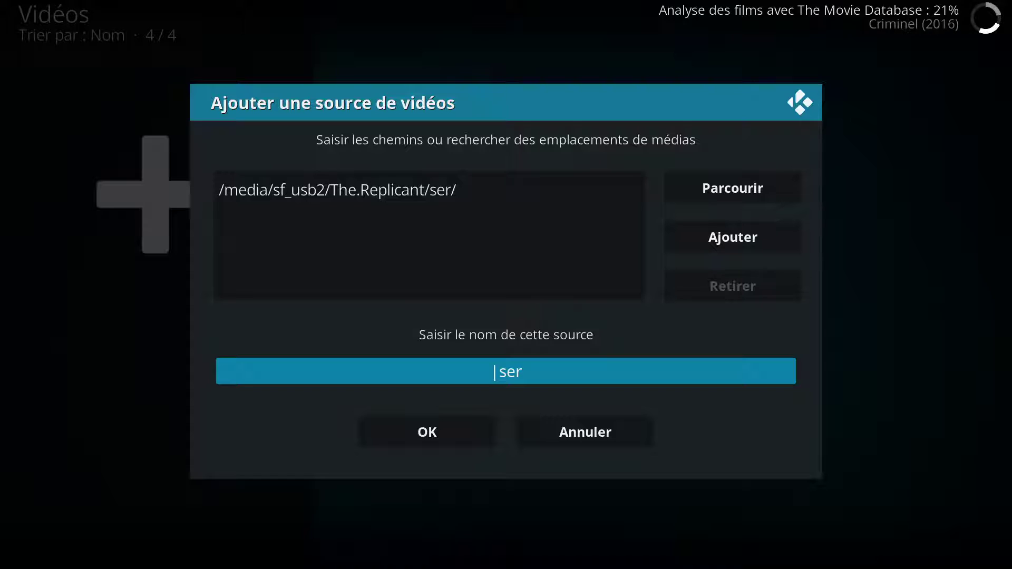
text(src.r)
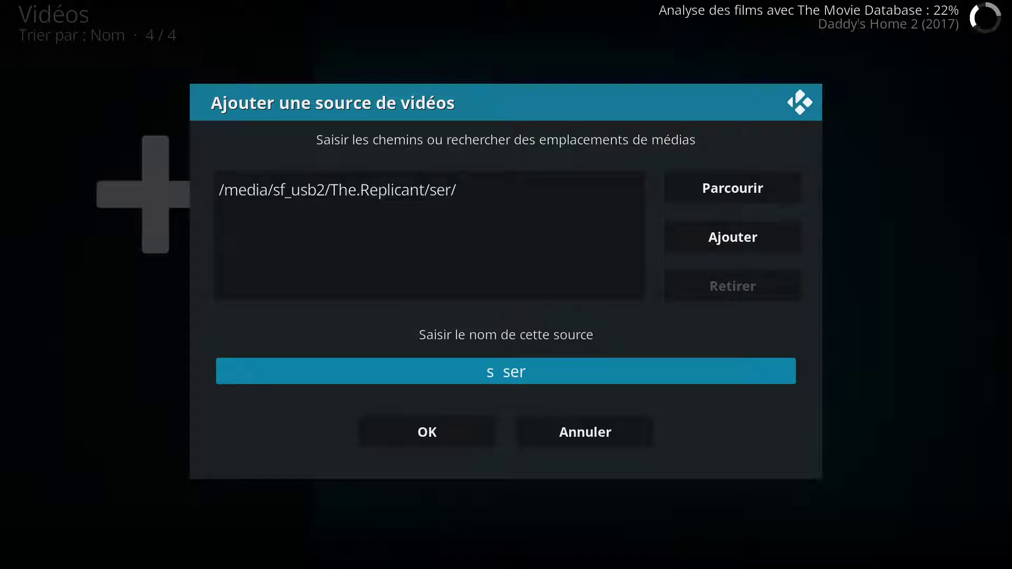
text(es.)
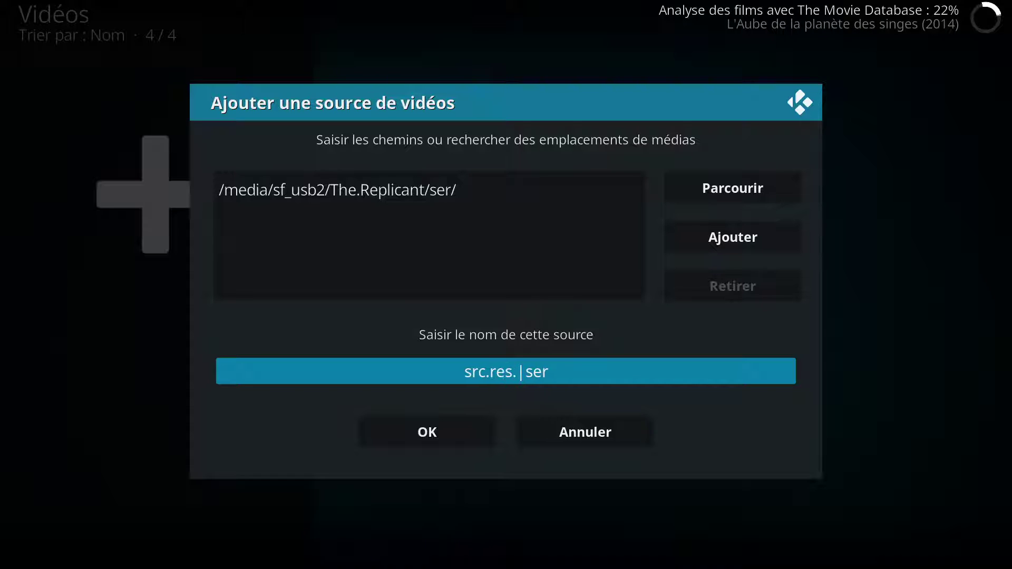
click(459, 430)
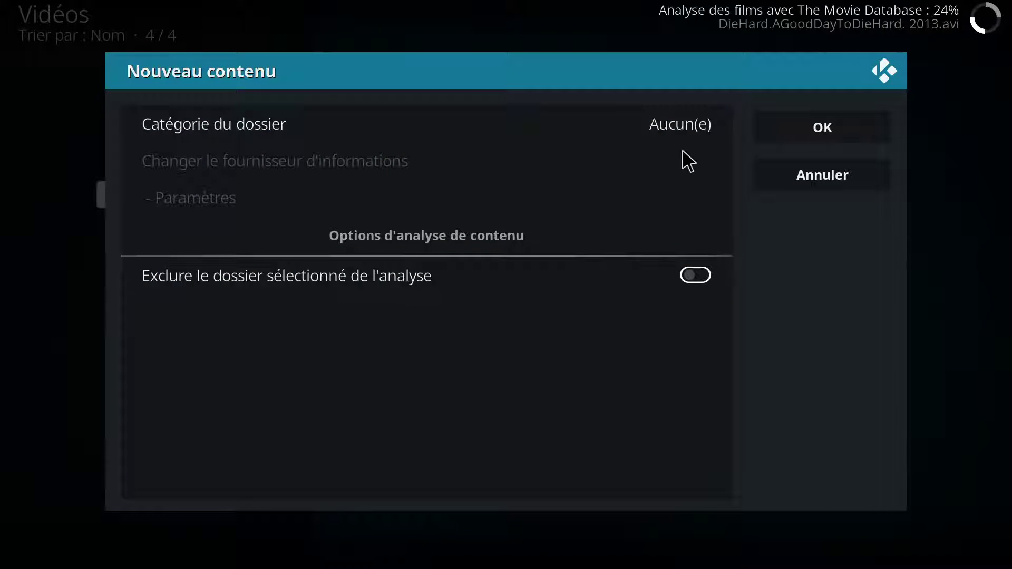
Set the folder's category to Séries TV, check the scraper settings, and accept the content with an information refresh for all items in the path.
click(688, 133)
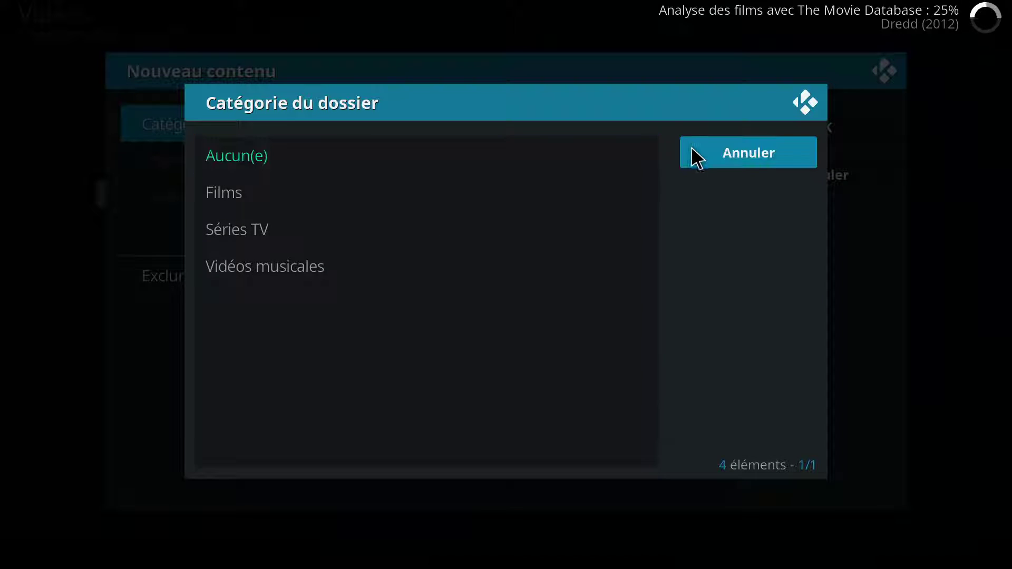
click(482, 212)
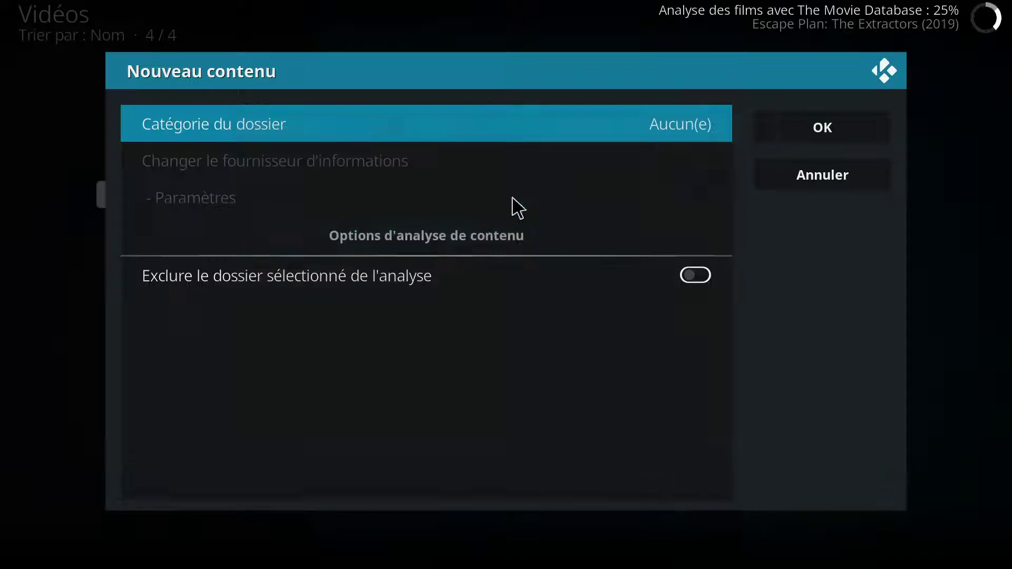
click(422, 207)
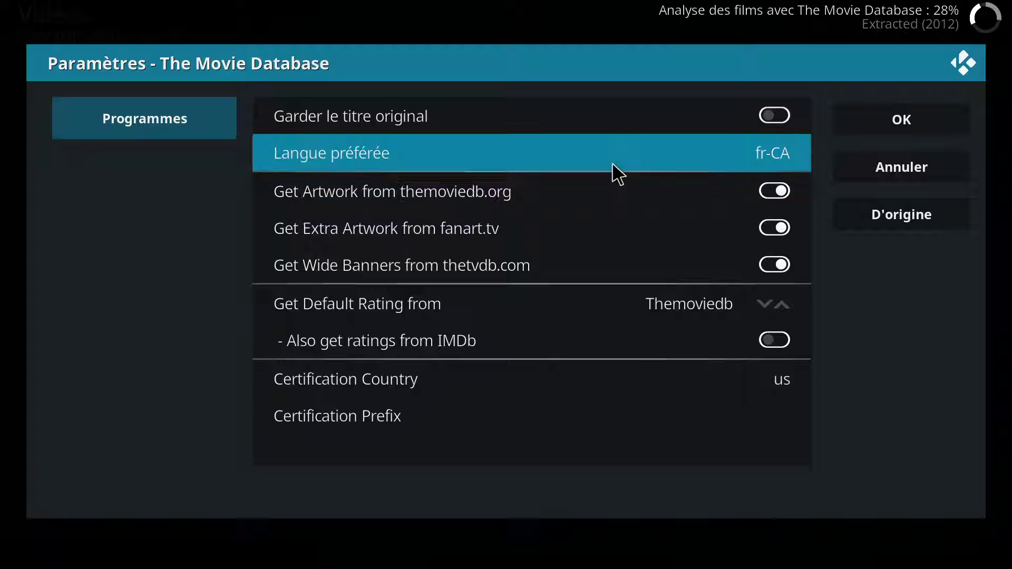
click(875, 129)
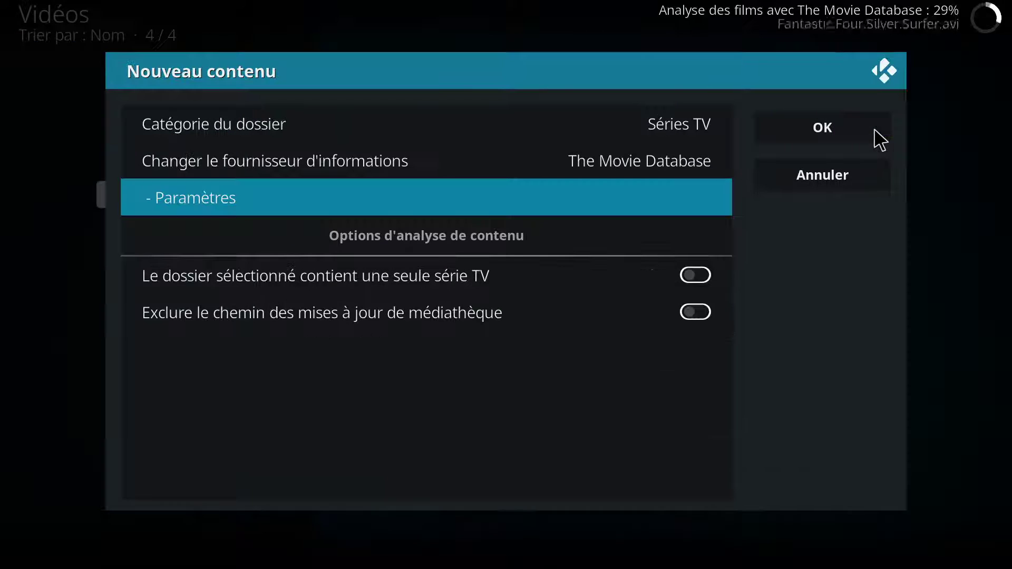
click(812, 131)
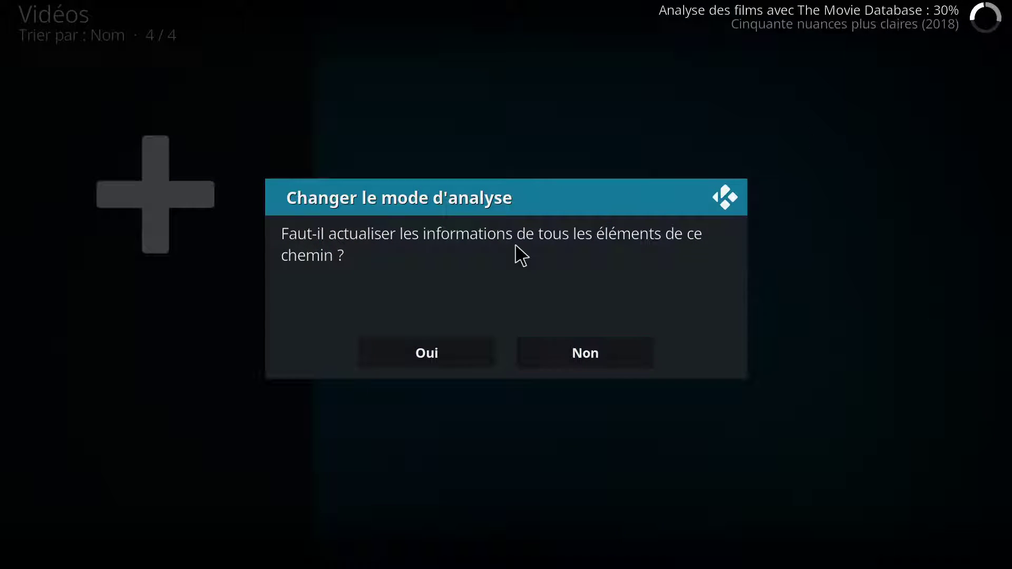
click(402, 346)
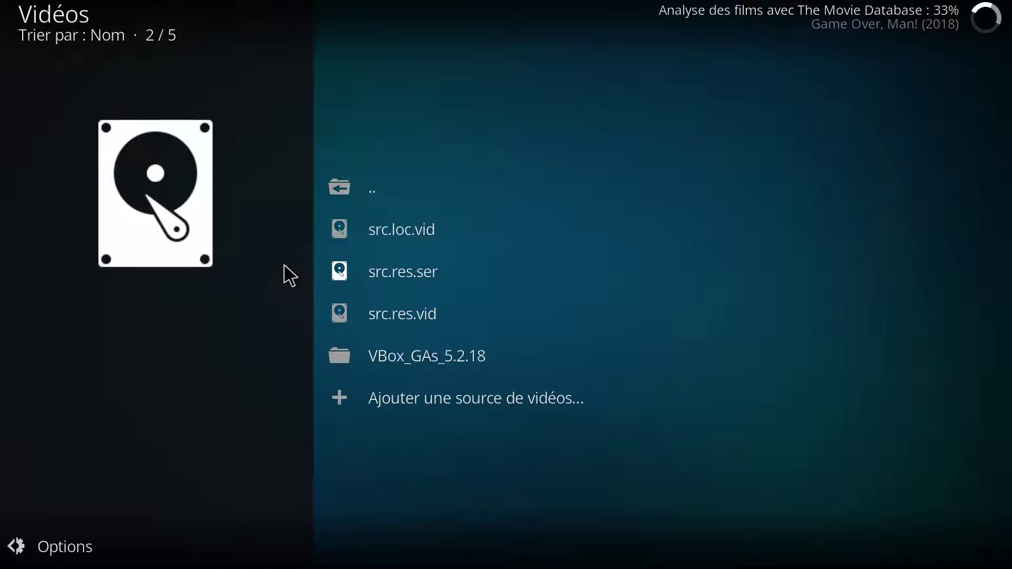
Return to the home screen and briefly play the first recently added film, Alita, stopping playback after a few seconds.
key(Escape)
key(Escape)
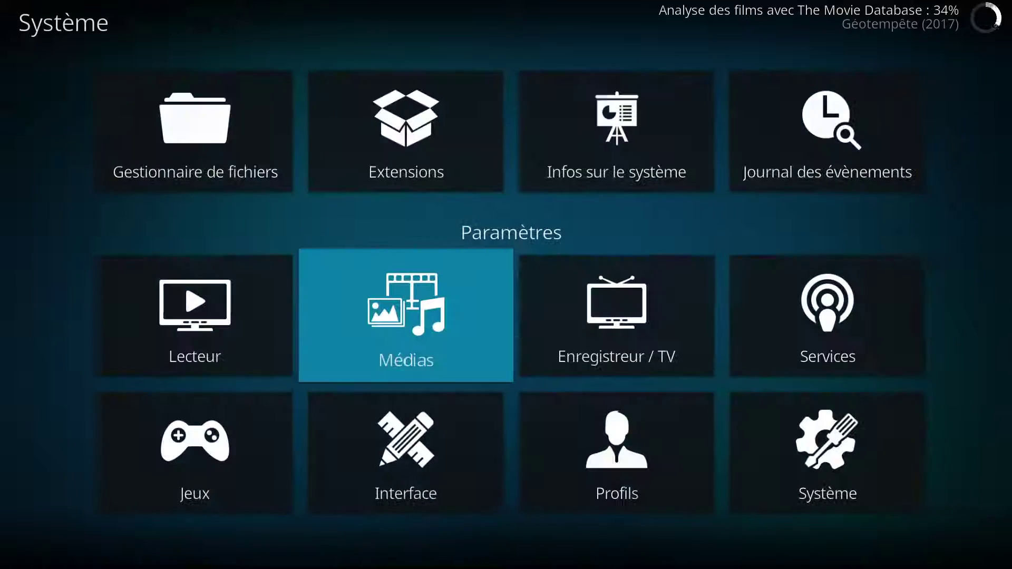
key(Escape)
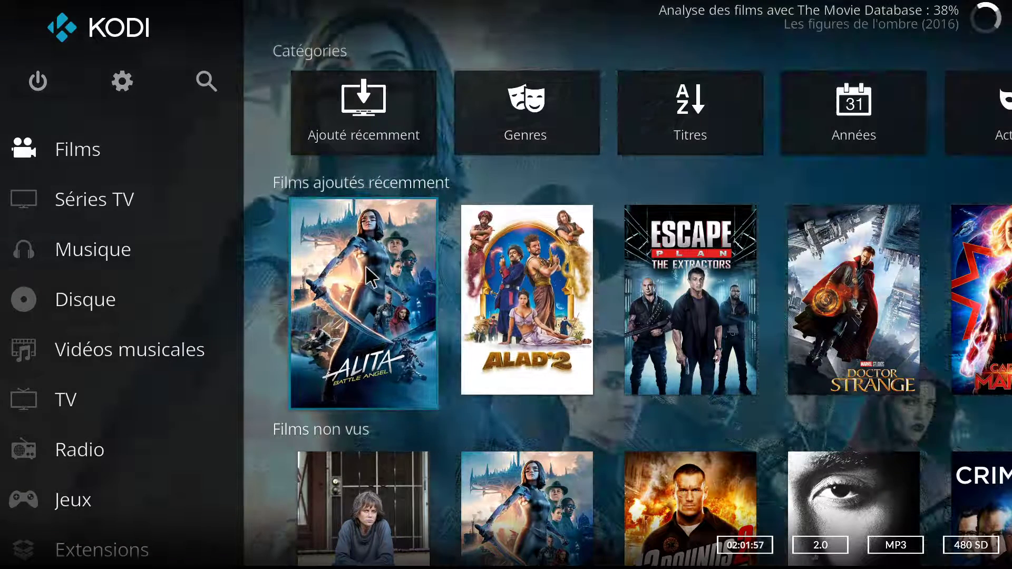
click(368, 269)
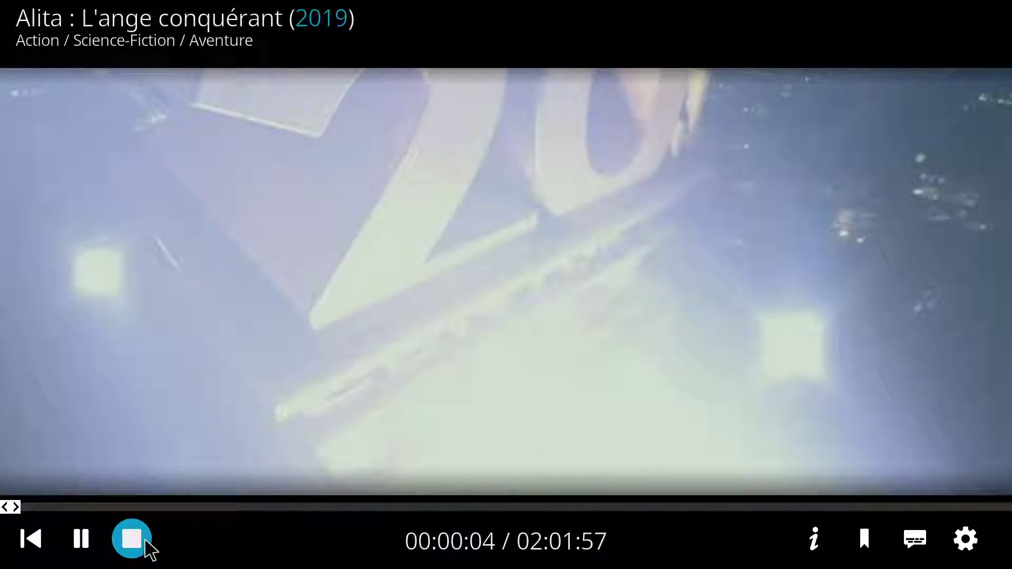
click(136, 542)
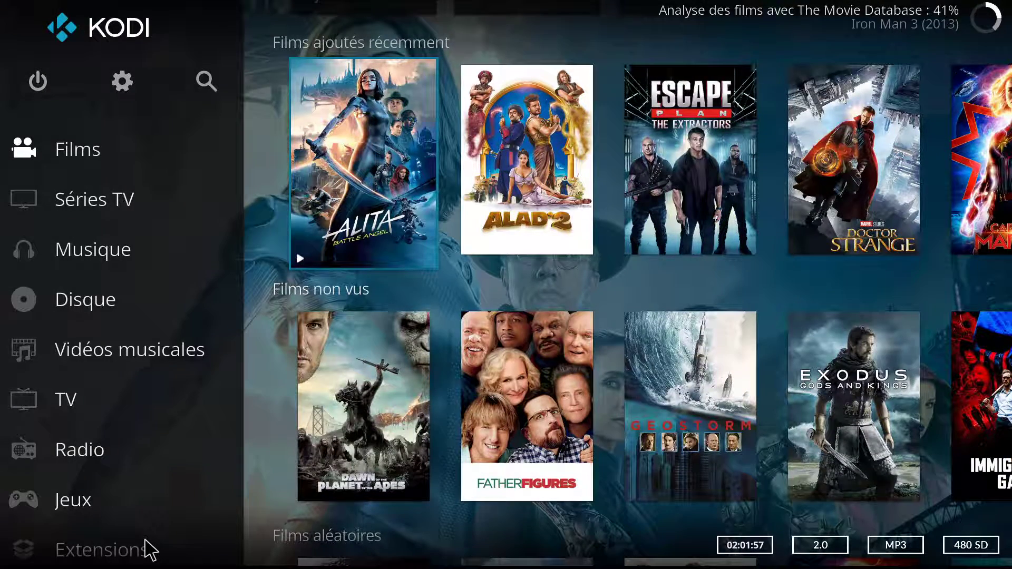
Open the library's full list of films by title.
mouse_move(211, 401)
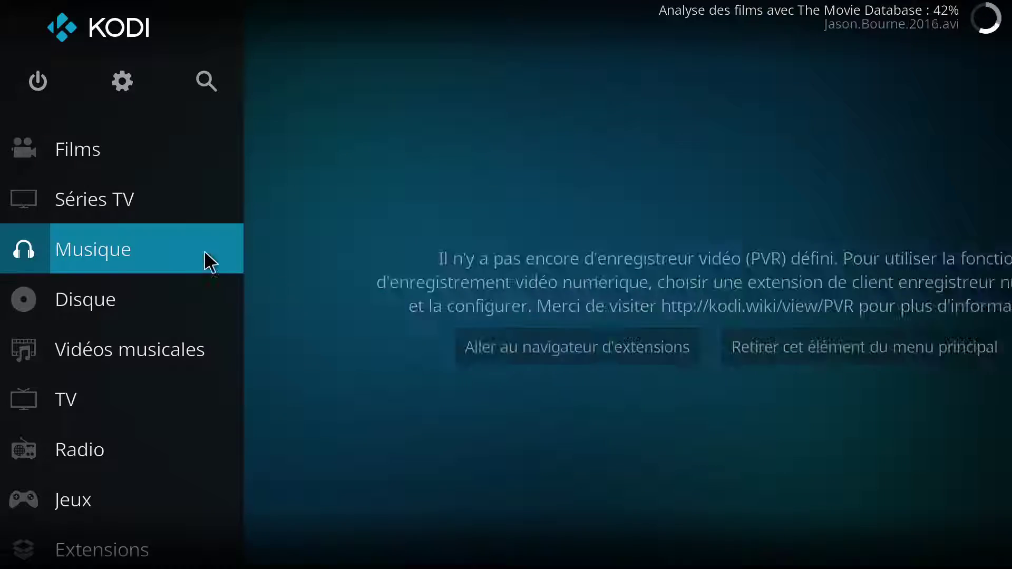
click(169, 174)
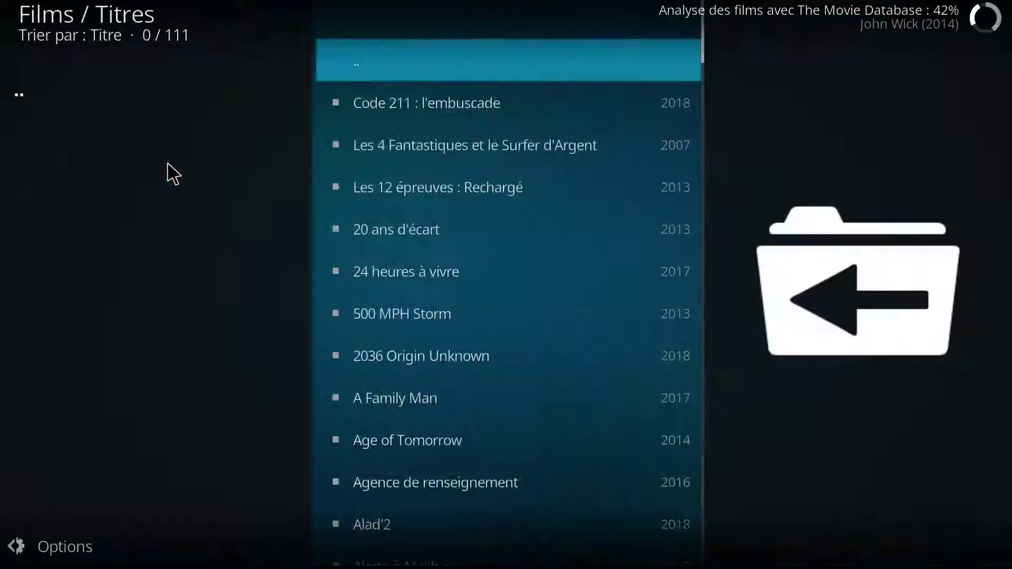